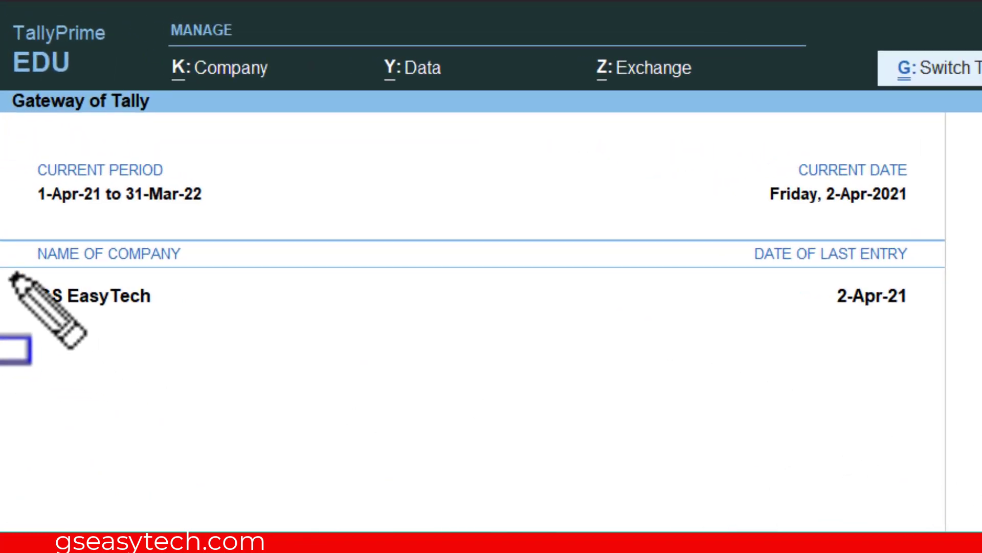
left_click_drag(12, 274, 256, 351)
mouse_move(504, 353)
left_mouse_down()
mouse_move(899, 339)
mouse_move(944, 319)
left_mouse_up()
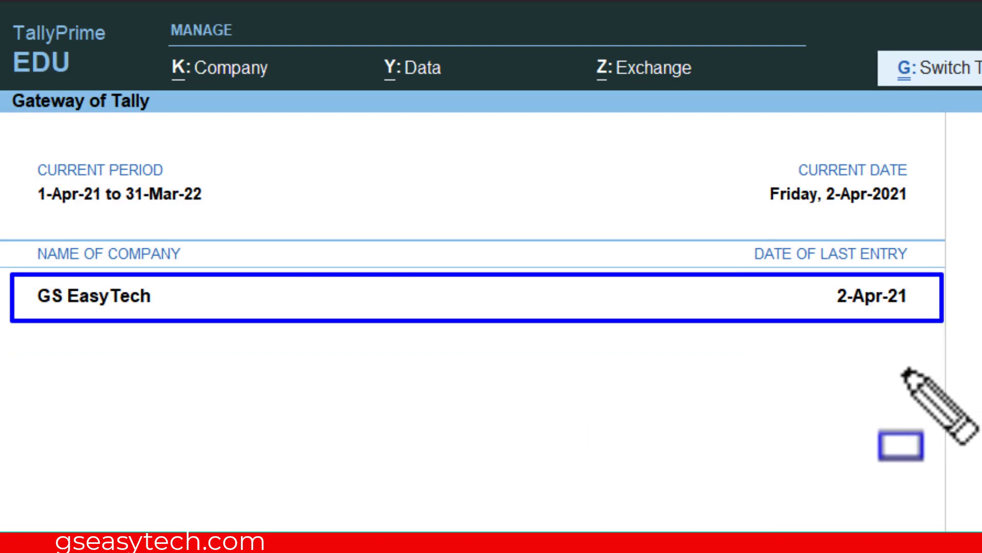
key("e")
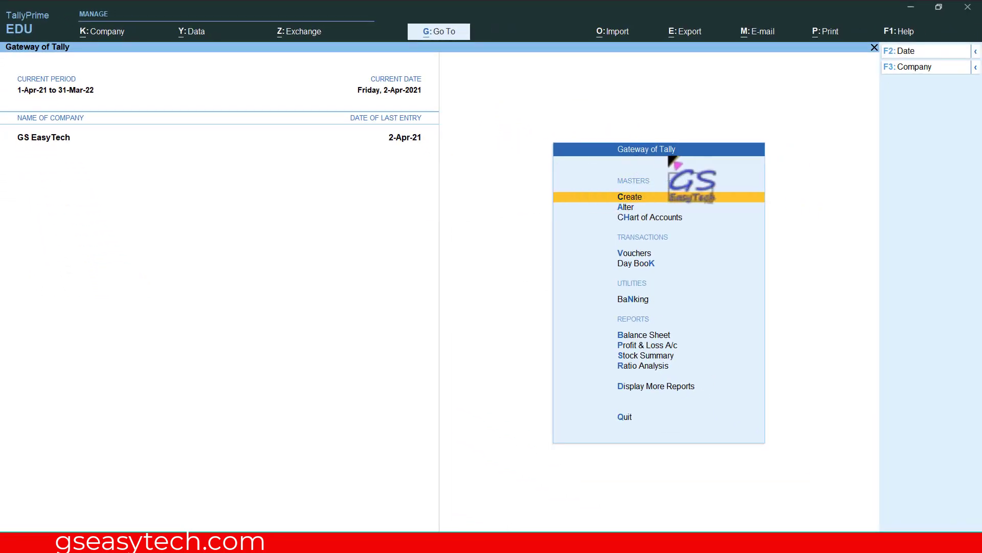
Start creating a new godown master instead of altering the default location, and name it "Godon One" without an alias
left_click(626, 198)
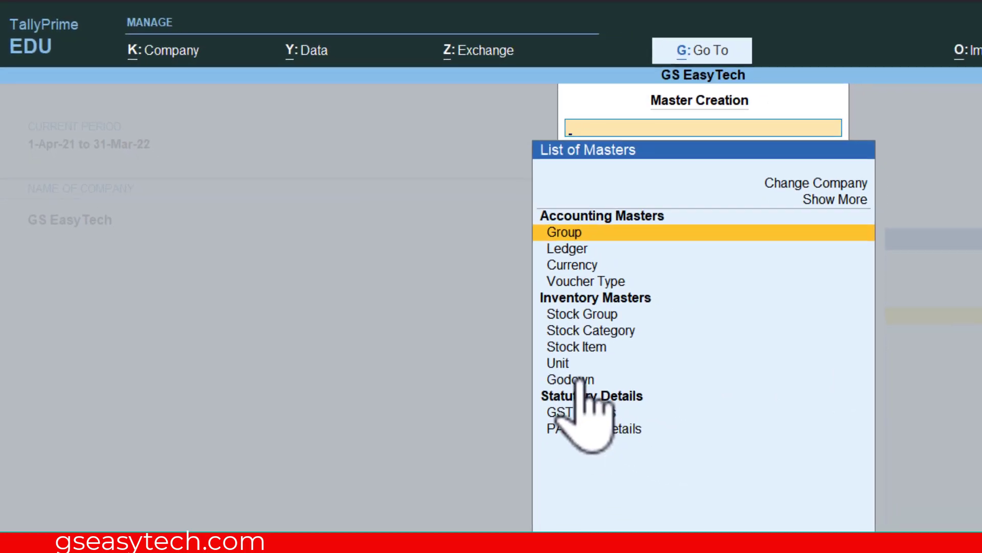
left_click(614, 406)
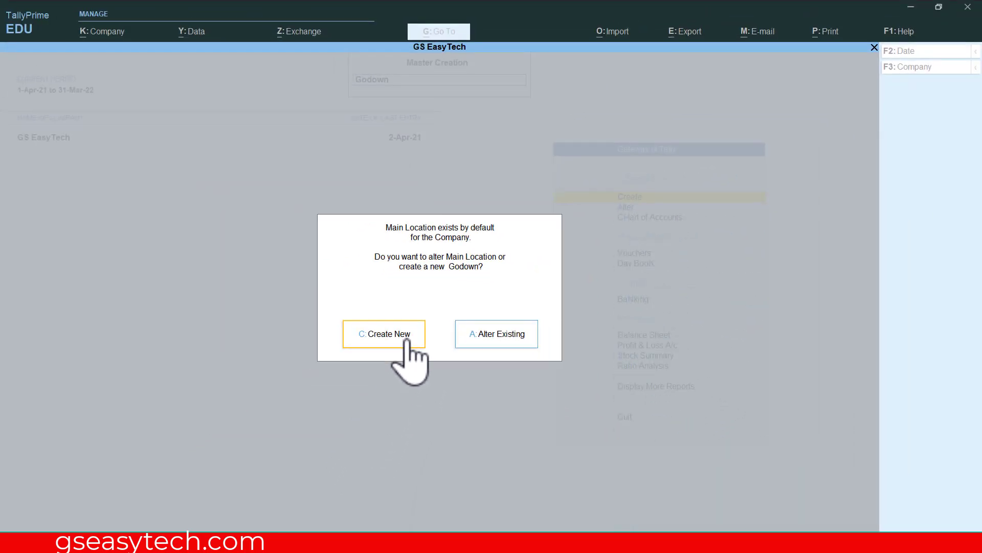
left_click(383, 333)
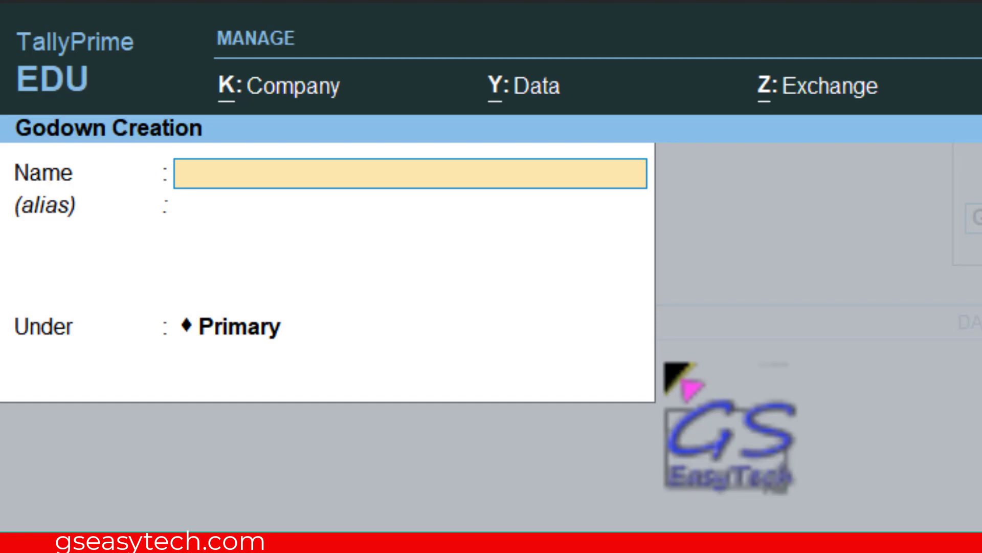
type("Godon One")
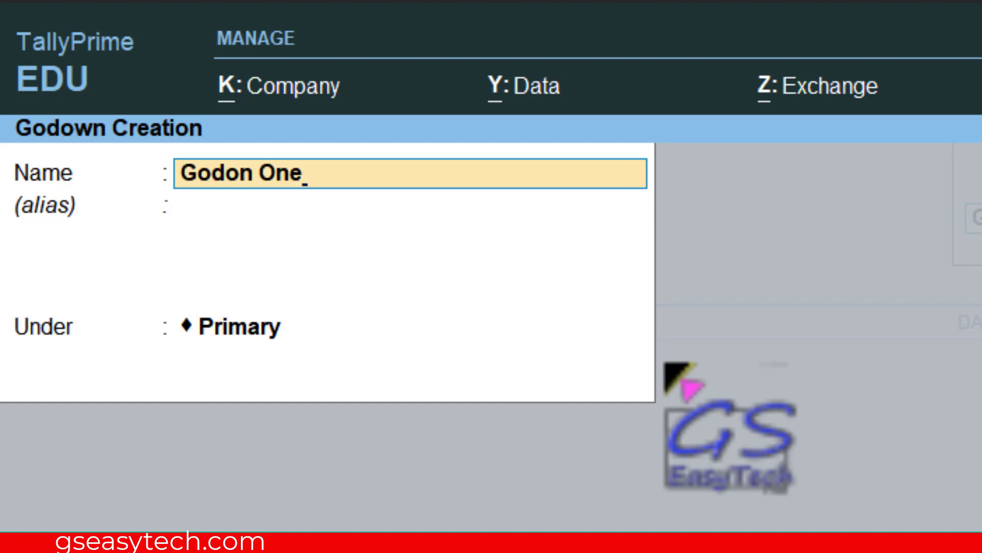
key("Return")
key("Return")
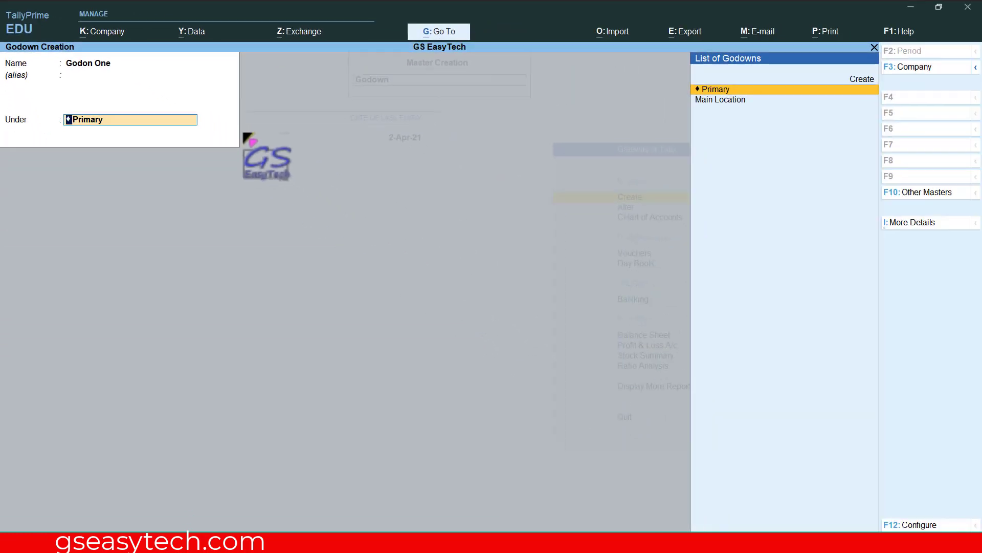
key("ctrl+2")
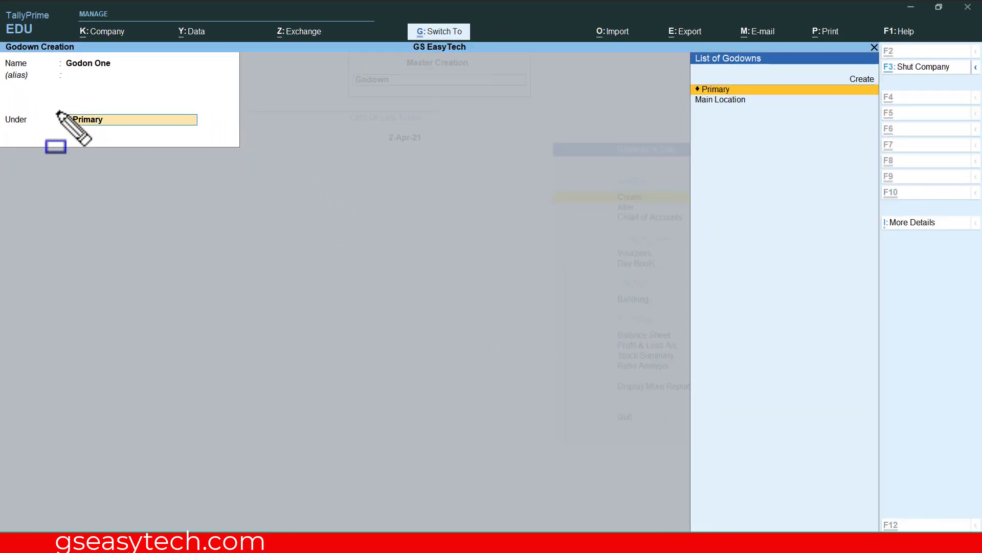
left_click_drag(55, 110, 214, 136)
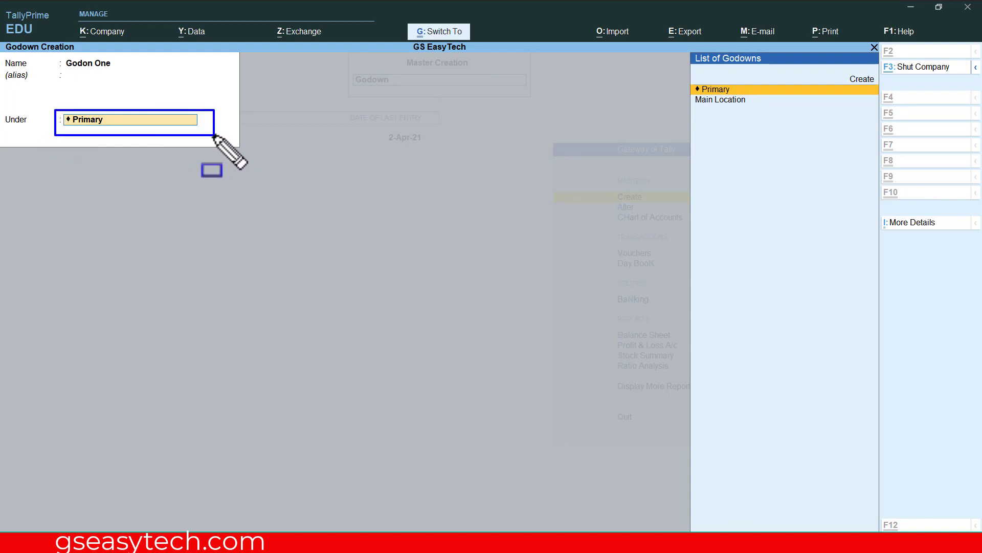
left_click_drag(690, 91, 763, 108)
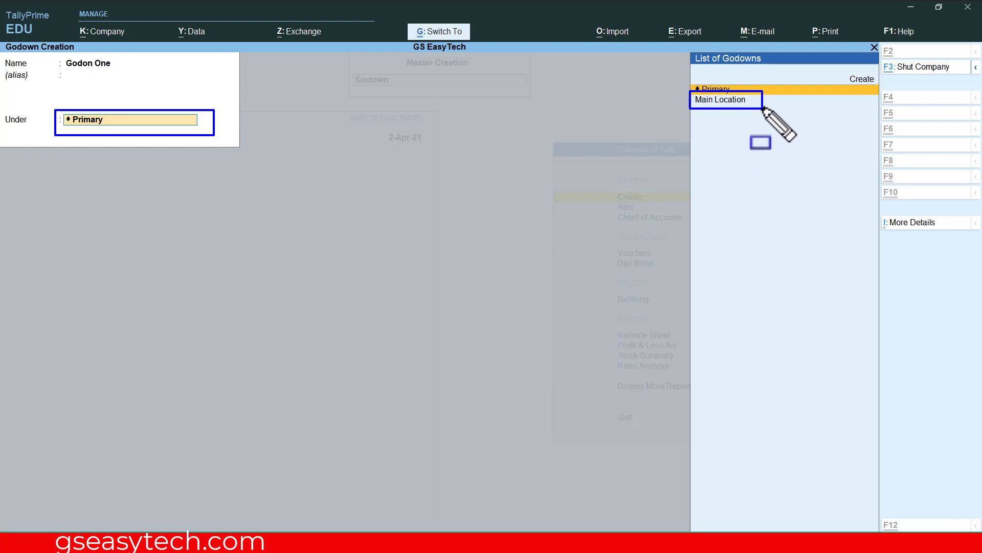
left_click(55, 52)
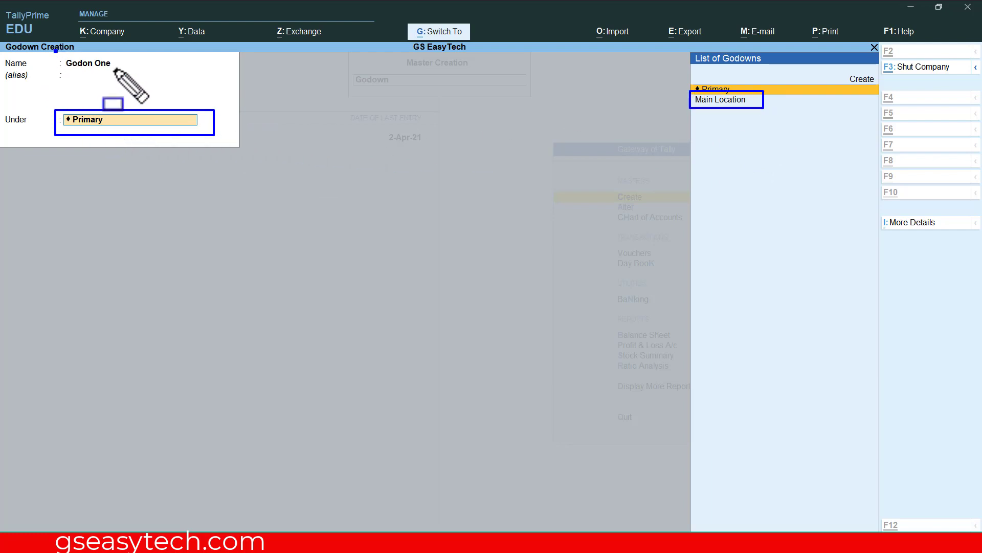
left_click_drag(115, 69, 132, 71)
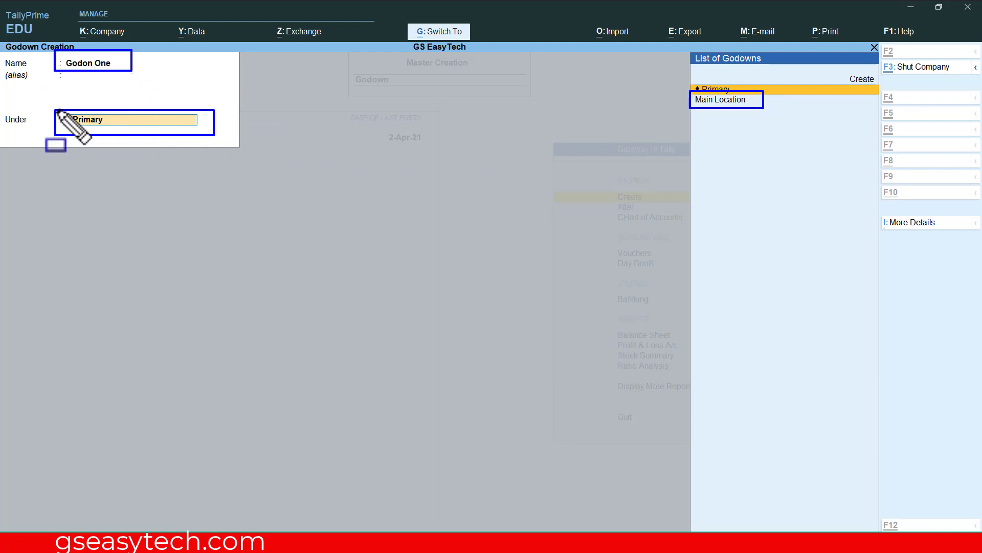
left_click_drag(47, 102, 224, 145)
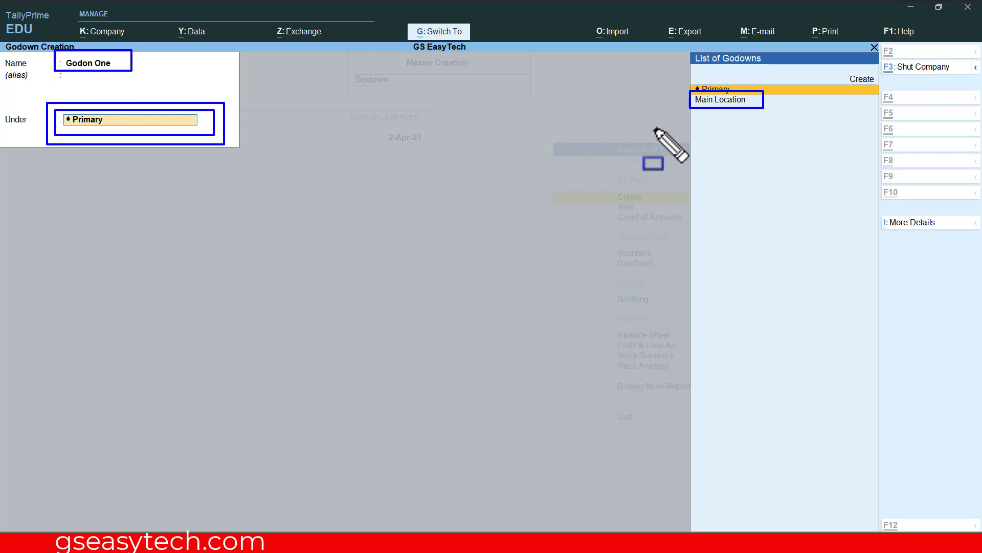
left_click_drag(682, 90, 775, 123)
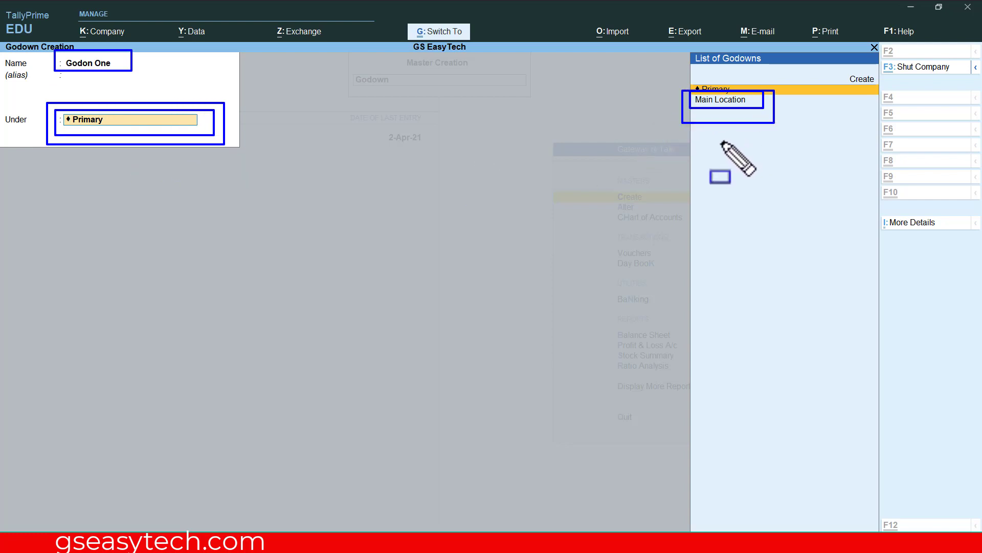
key("Escape")
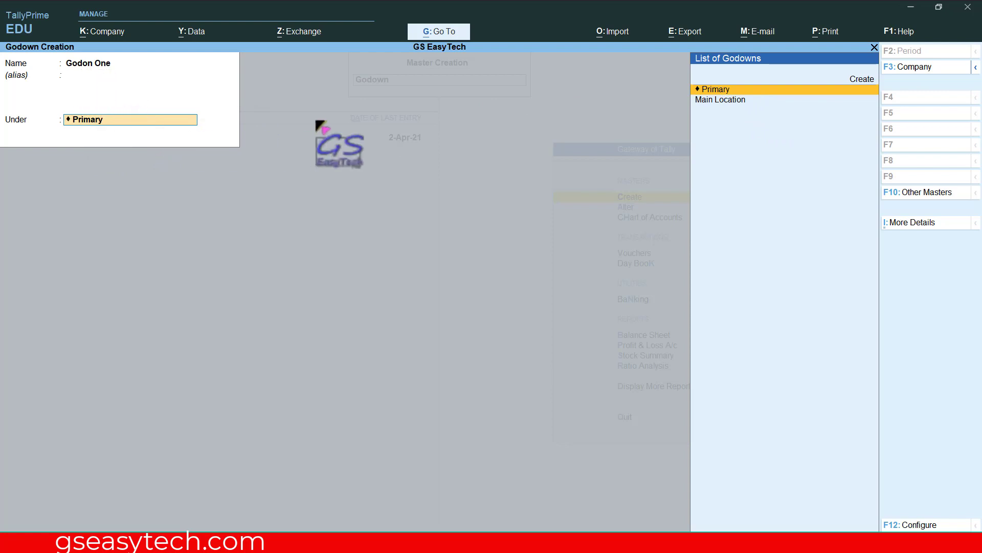
Place the first godown under Primary and save it
key("Return")
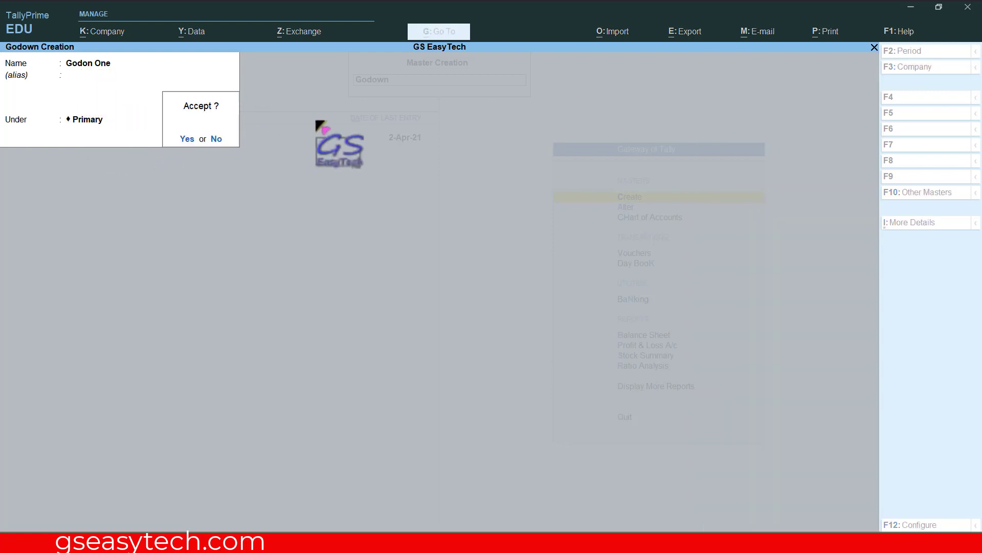
key("Return")
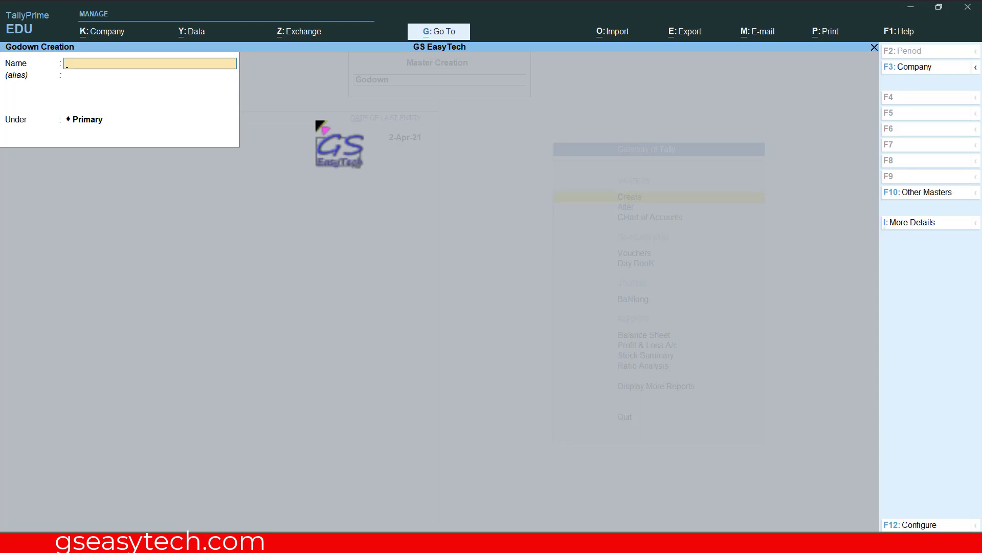
Create another godown named "Godown Two" under Primary without an alias, save it, and return to the Gateway of Tally
type("Godown Two")
key("Return")
key("Return")
key("Return")
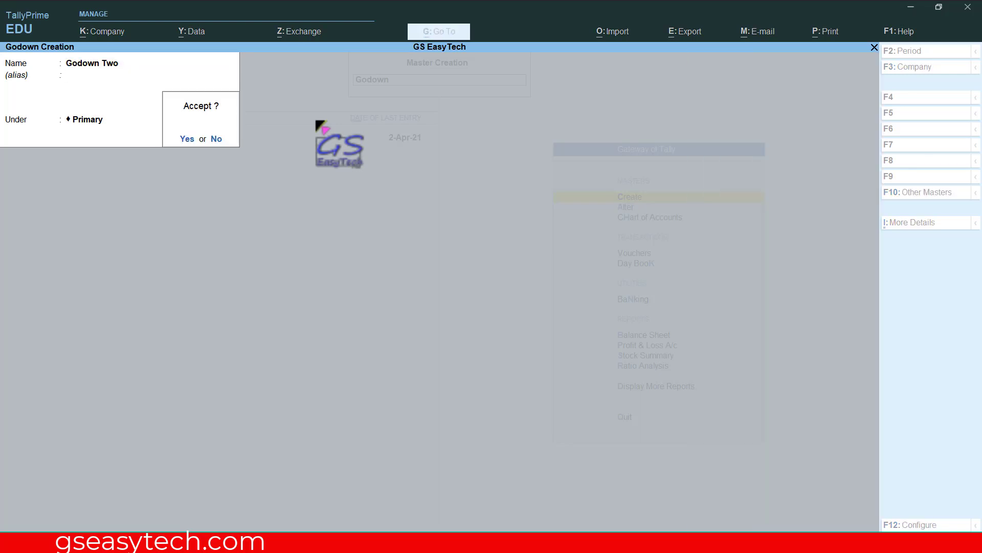
key("Return")
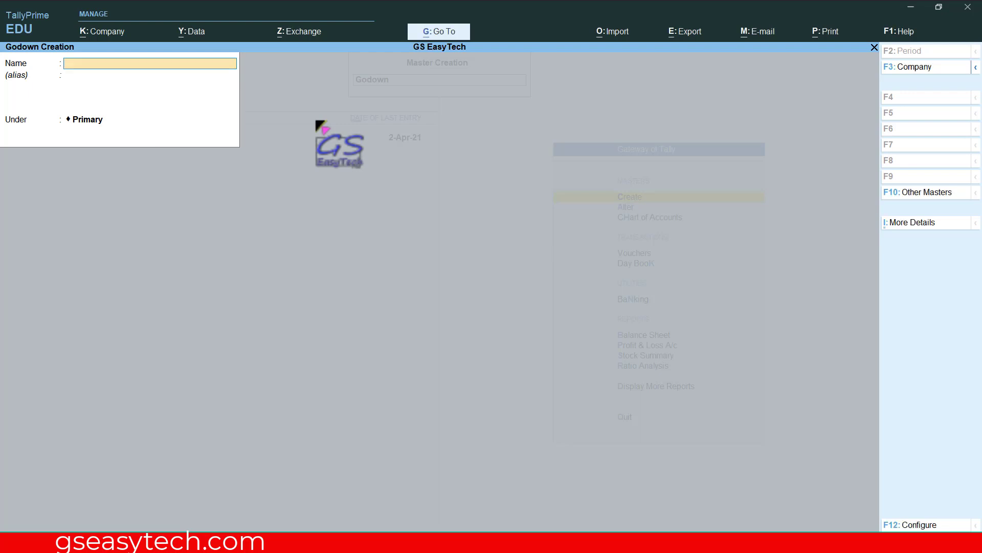
key("Escape")
key("Return")
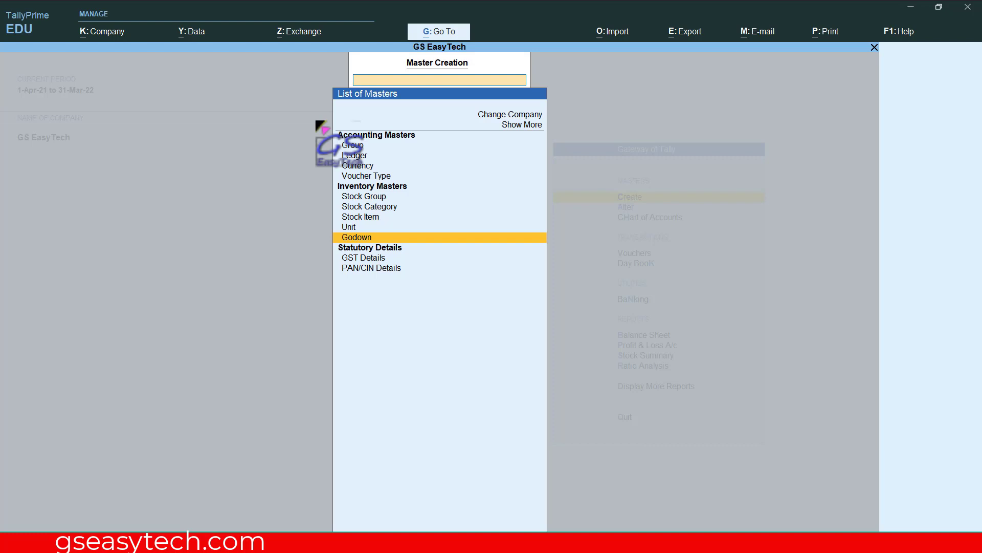
key("Escape")
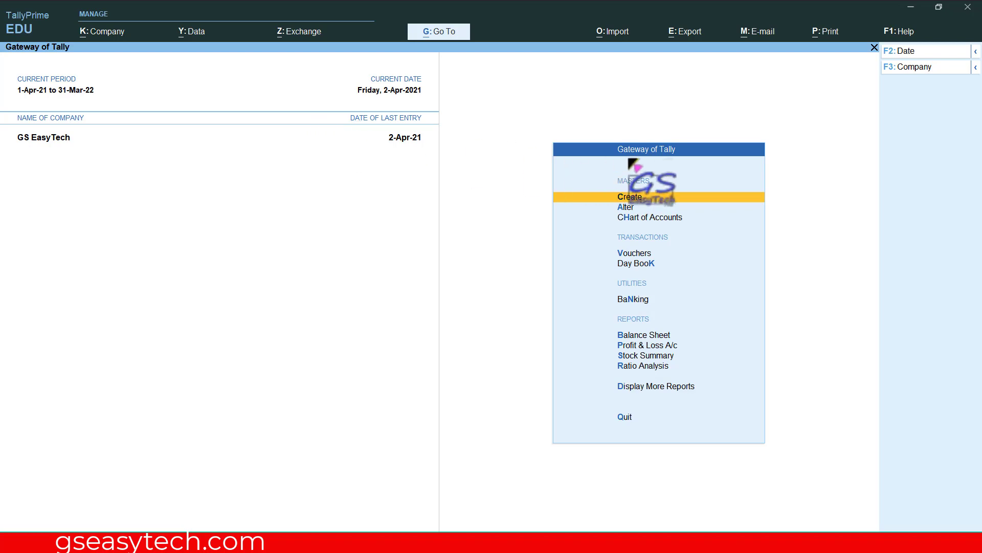
Open the godown master "Godon One" for alteration
left_click(627, 207)
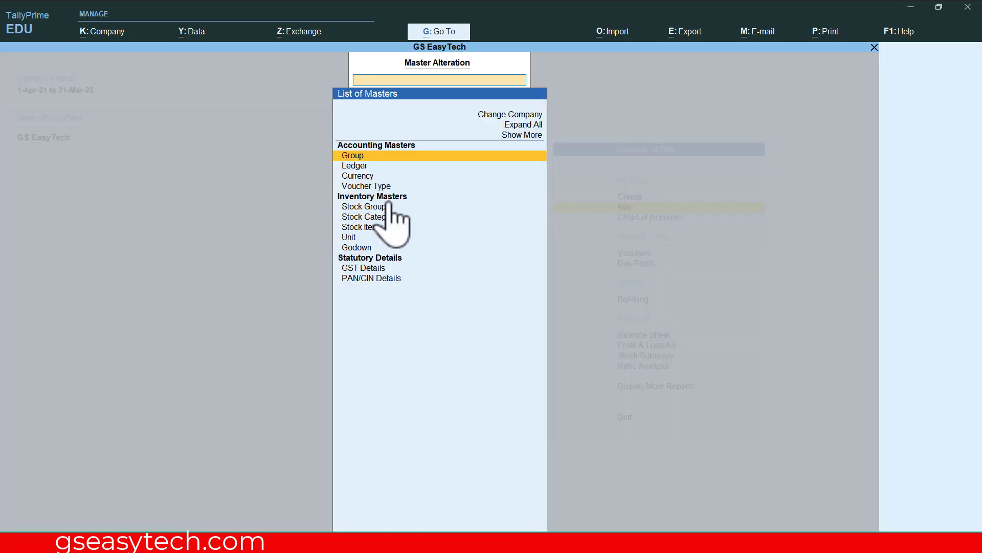
left_click(365, 248)
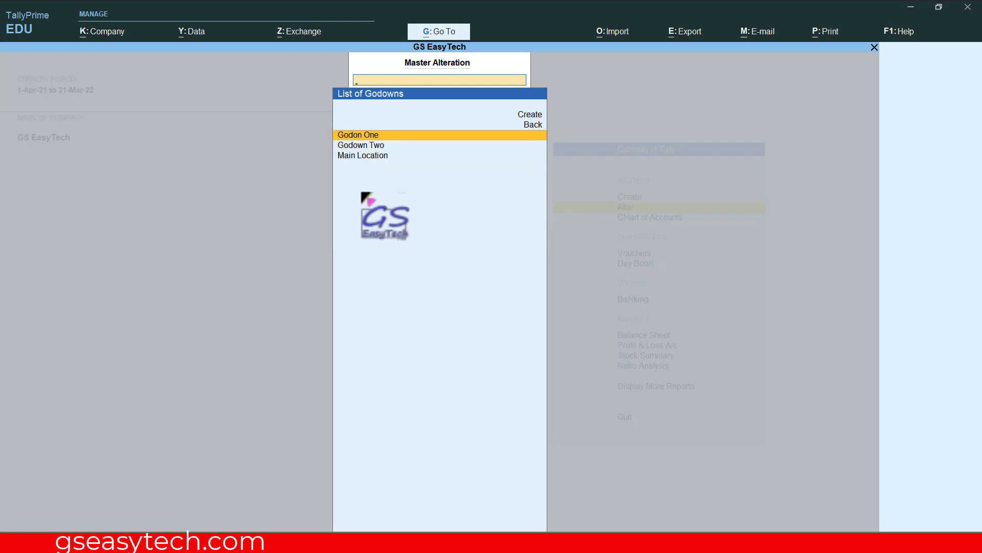
left_click(360, 136)
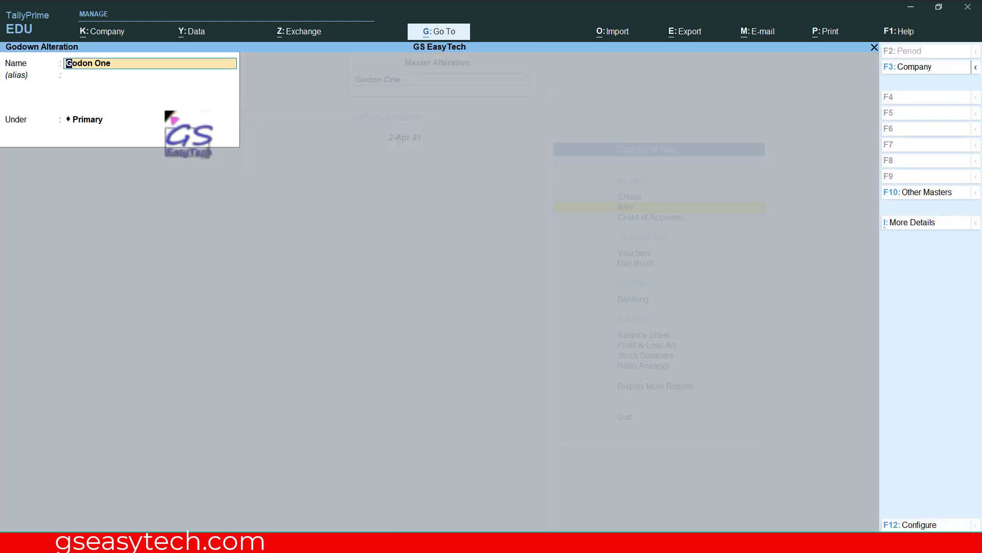
key("ctrl")
key("alt+d")
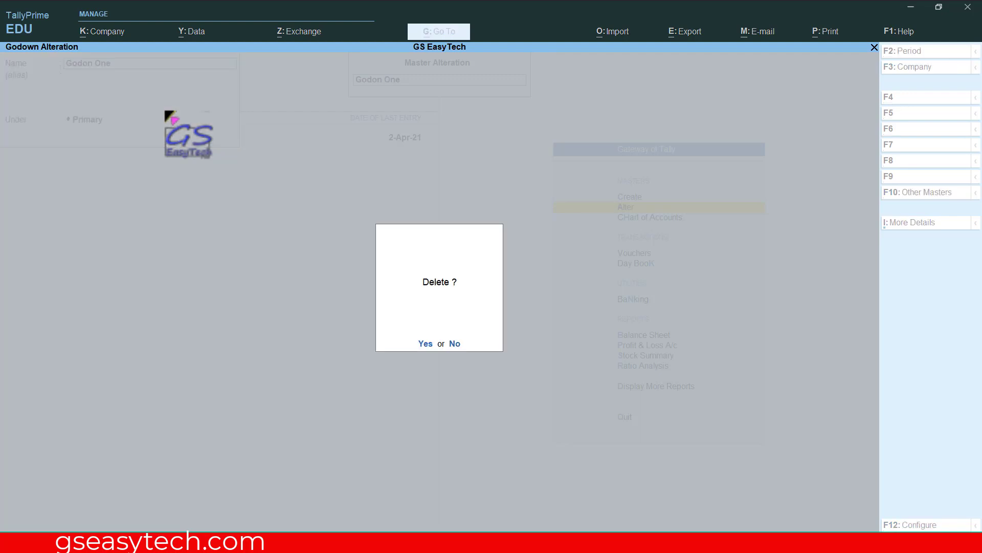
key("n")
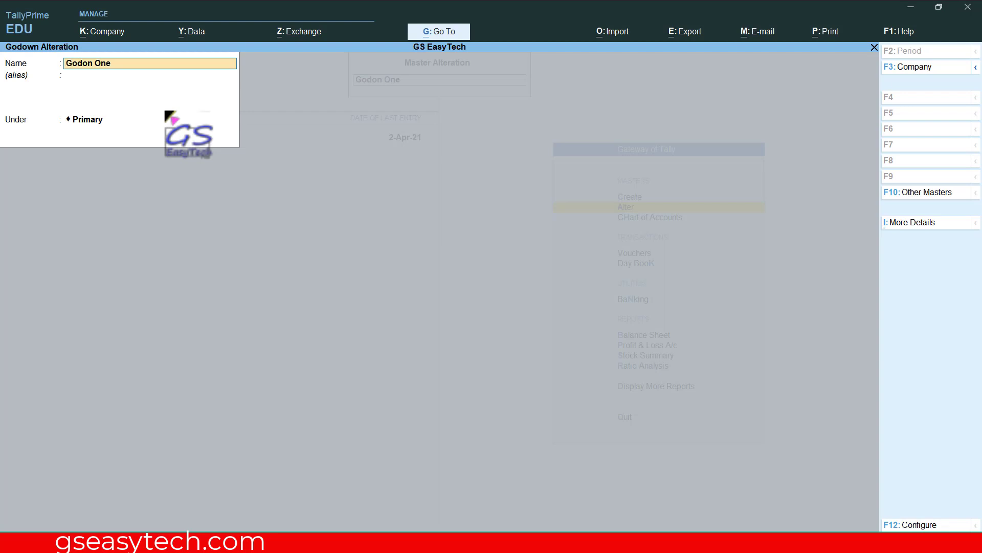
Correct the godown's name to "Godown One", keep it under Primary, save the alteration, and return to the Gateway of Tally
key("Right")
key("Right")
key("Right")
key("Right")
type("w")
key("Return")
key("Return")
key("Return")
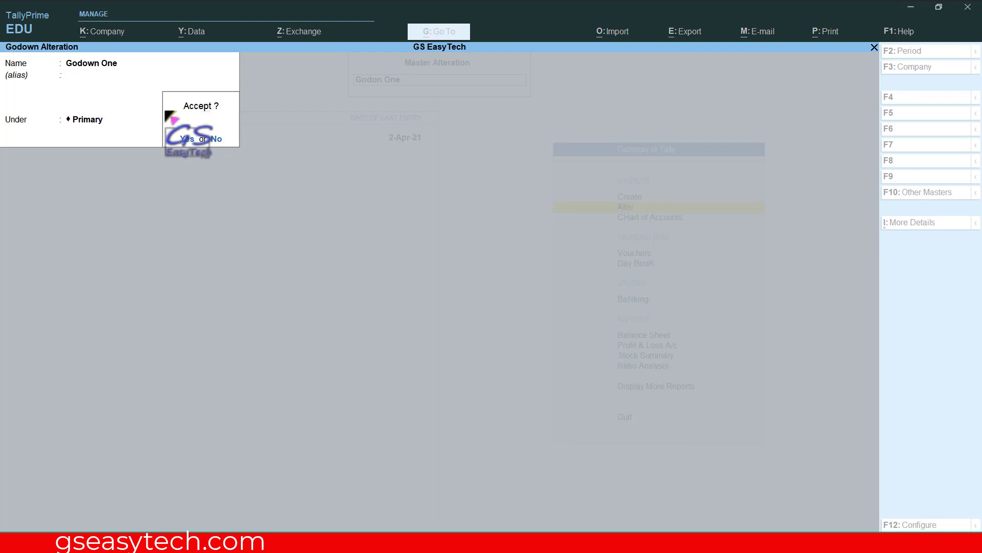
key("Return")
key("Escape")
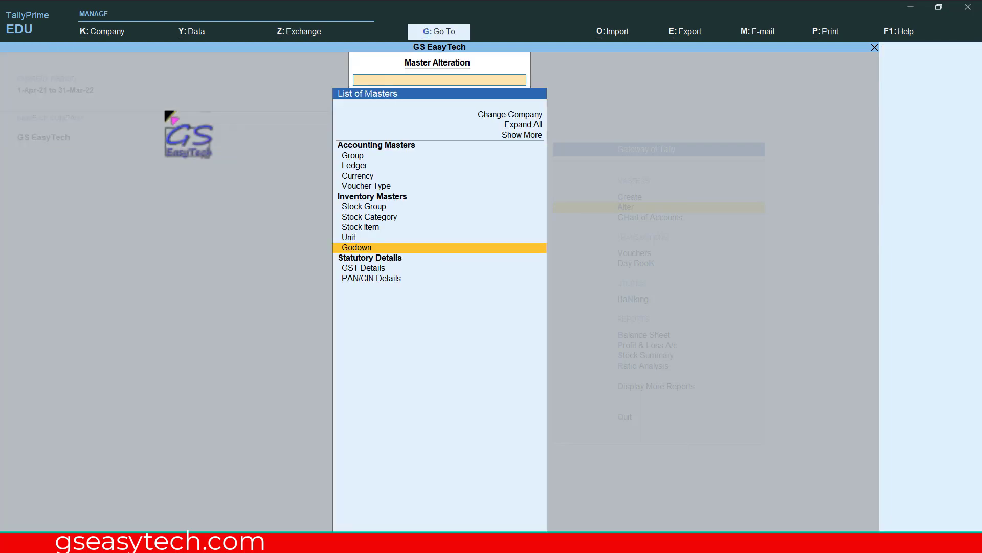
key("Escape")
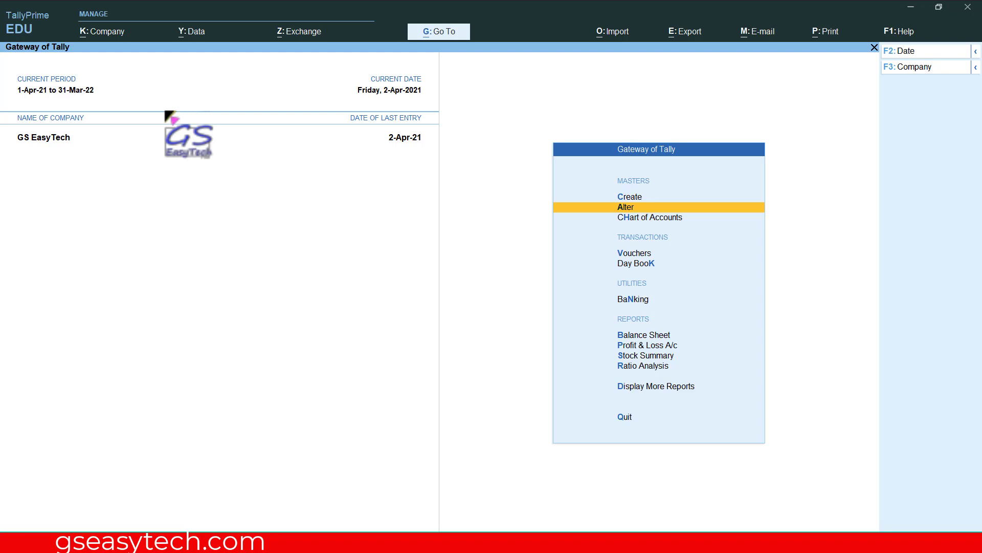
Review the closing quantities of the printer, keyboard and mouse items in the Stock Summary report, then close it
left_click(625, 356)
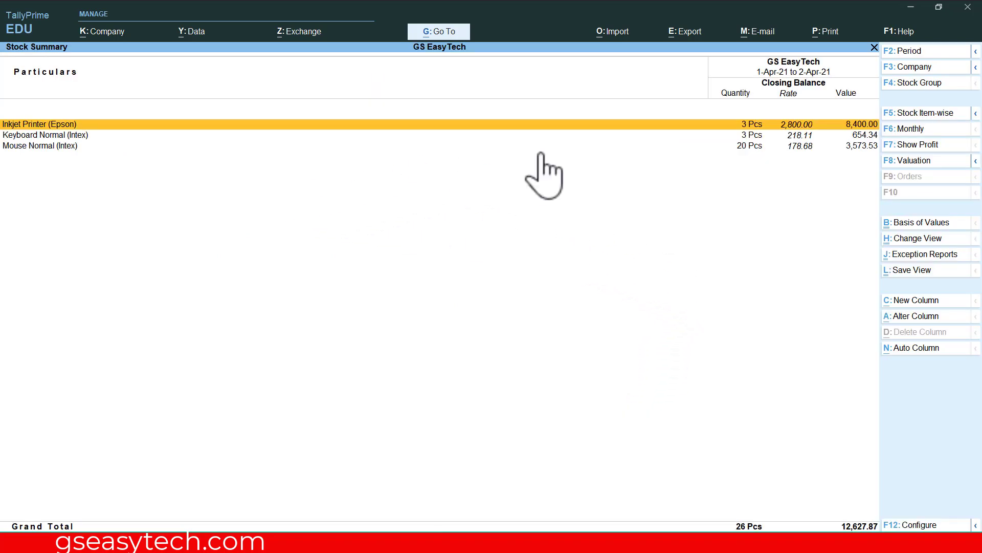
key("ctrl")
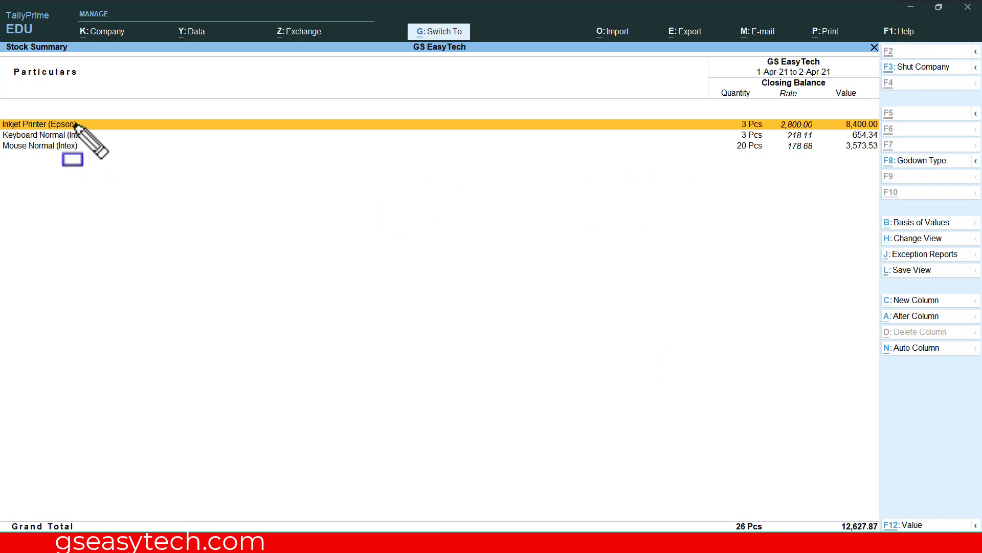
left_click_drag(731, 117, 771, 127)
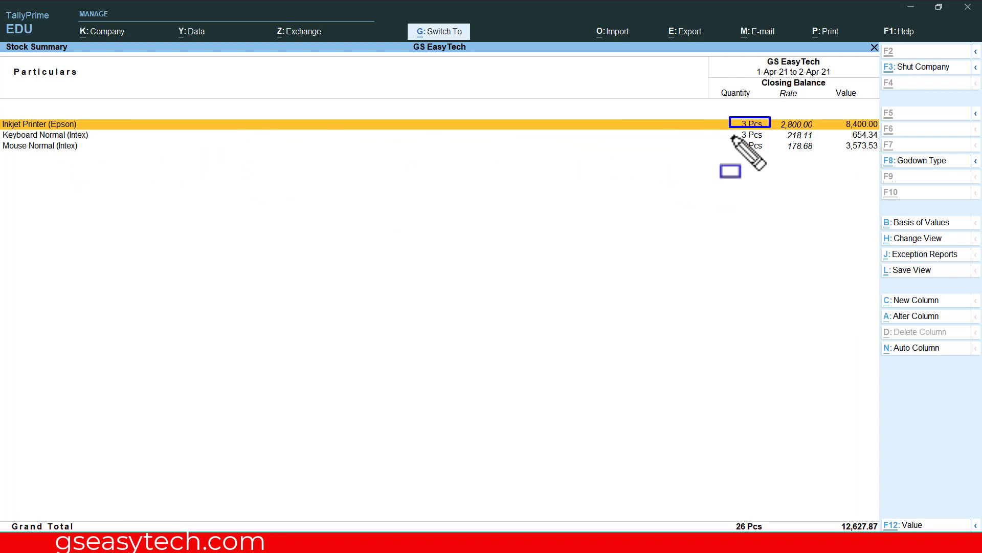
mouse_move(733, 131)
left_mouse_down()
mouse_move(772, 138)
mouse_move(763, 149)
left_mouse_up()
key("Escape")
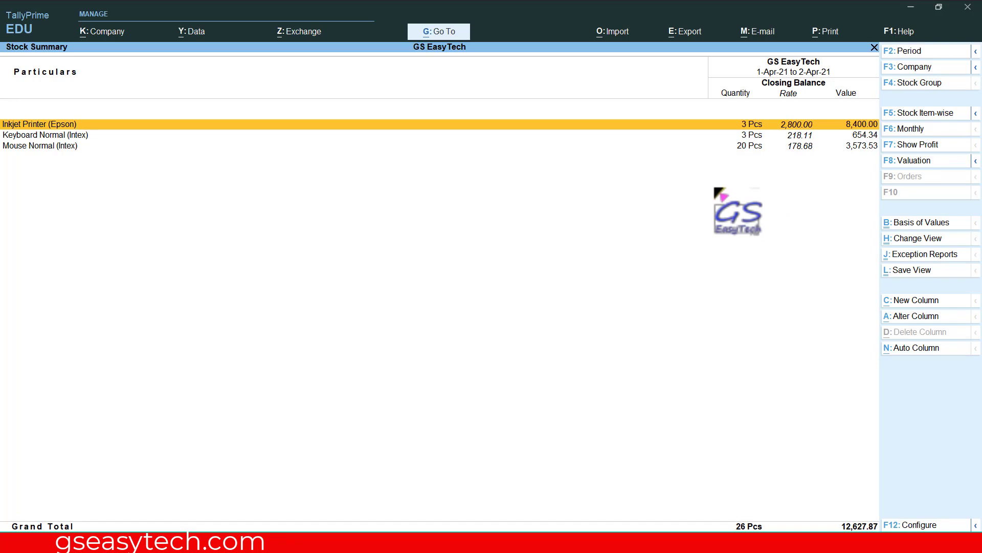
key("Escape")
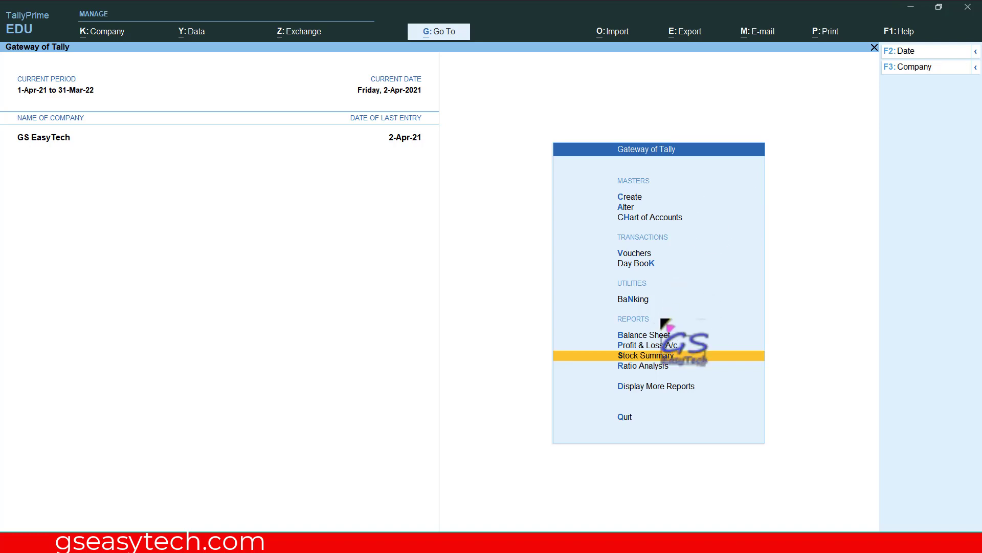
Open the godown summary from the inventory books for Primary and expand it to item-level detail
left_click(639, 385)
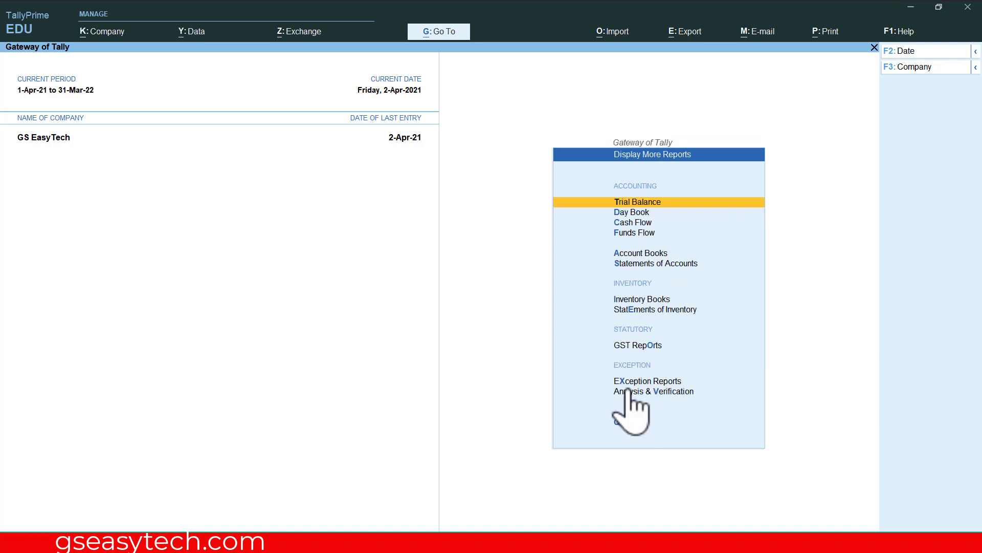
left_click(644, 302)
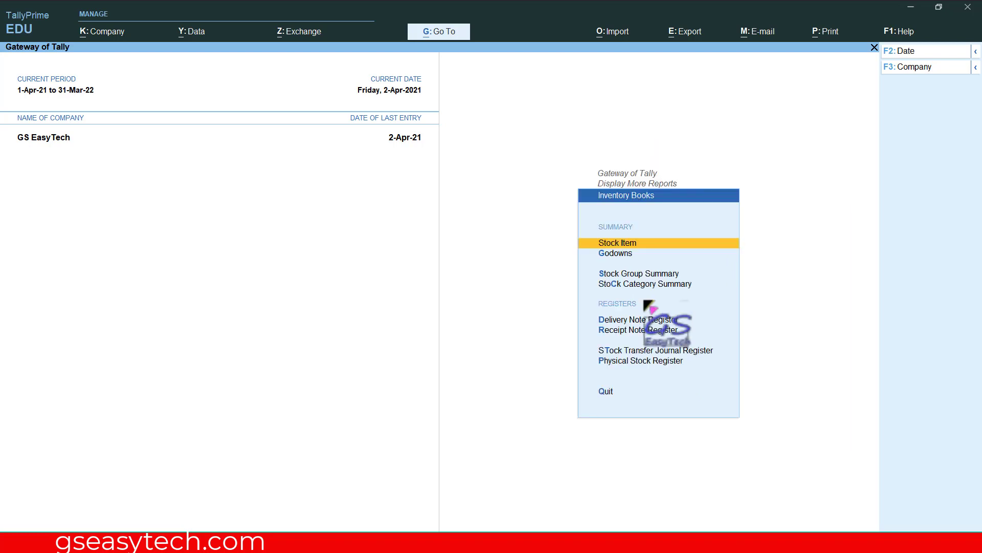
left_click(620, 254)
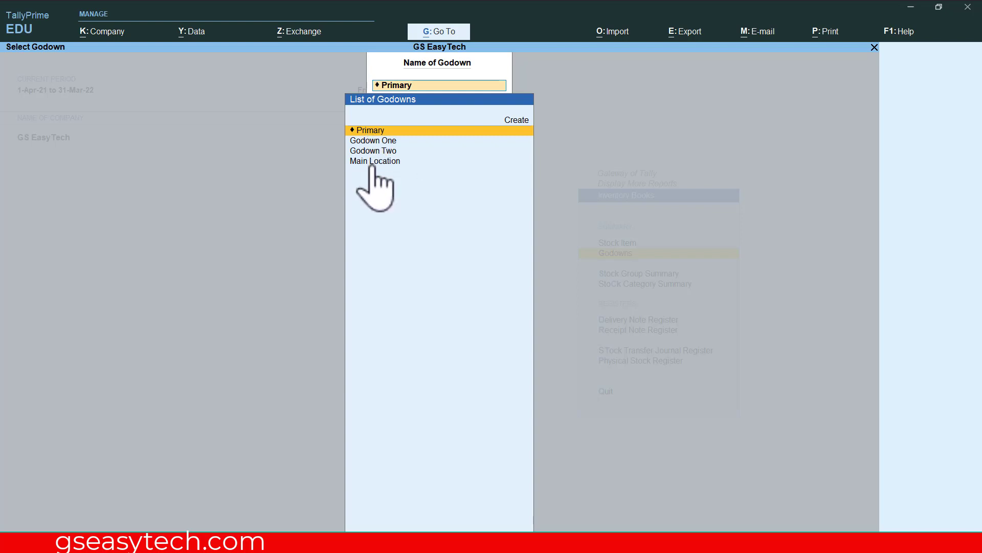
left_click(369, 131)
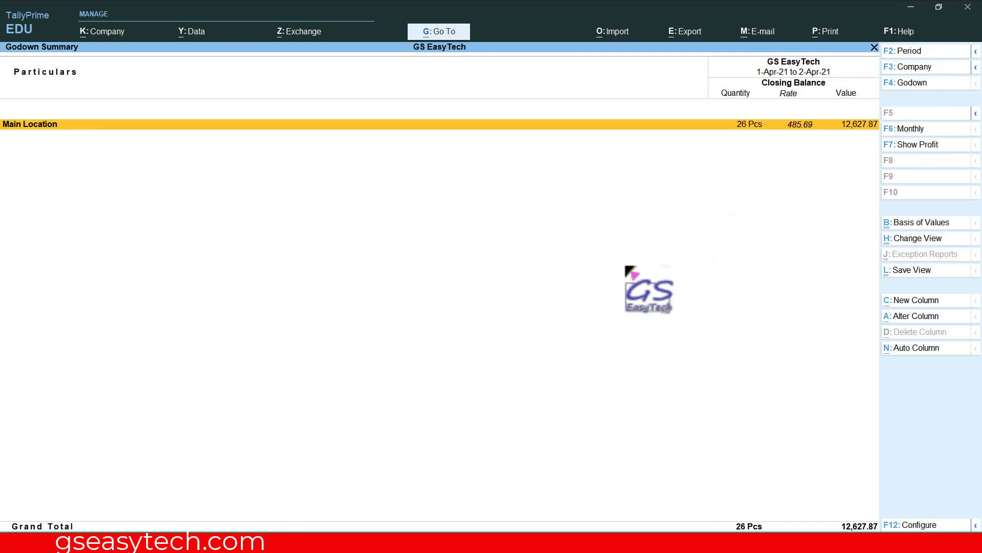
key("alt+F1")
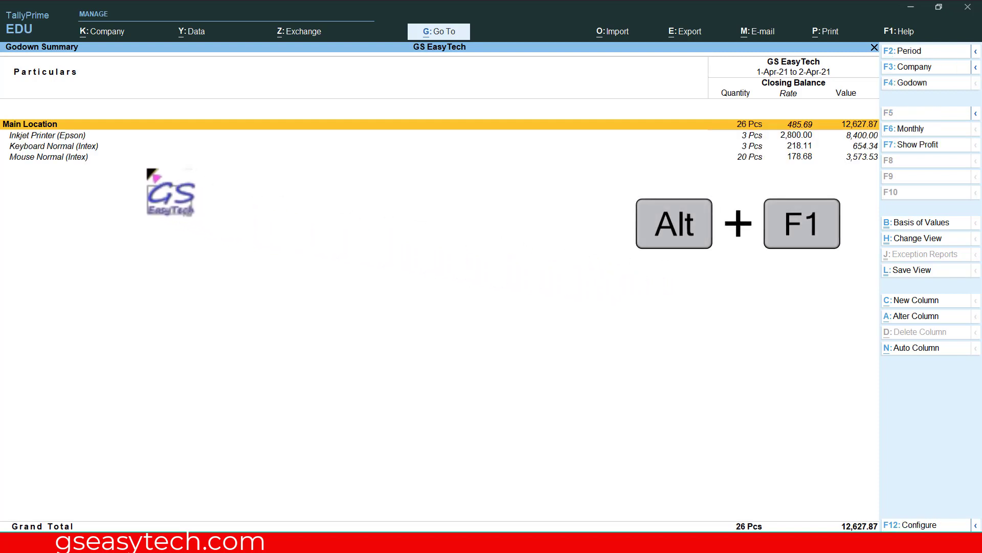
Examine the printer, keyboard and mouse quantities held in Main Location, then return to the Gateway of Tally
key("ctrl")
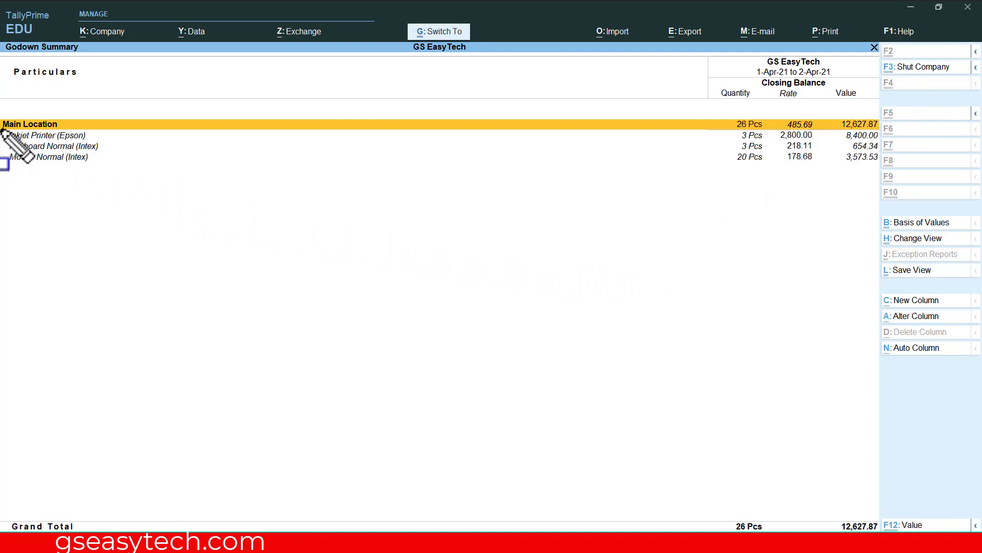
left_click_drag(1, 129, 132, 169)
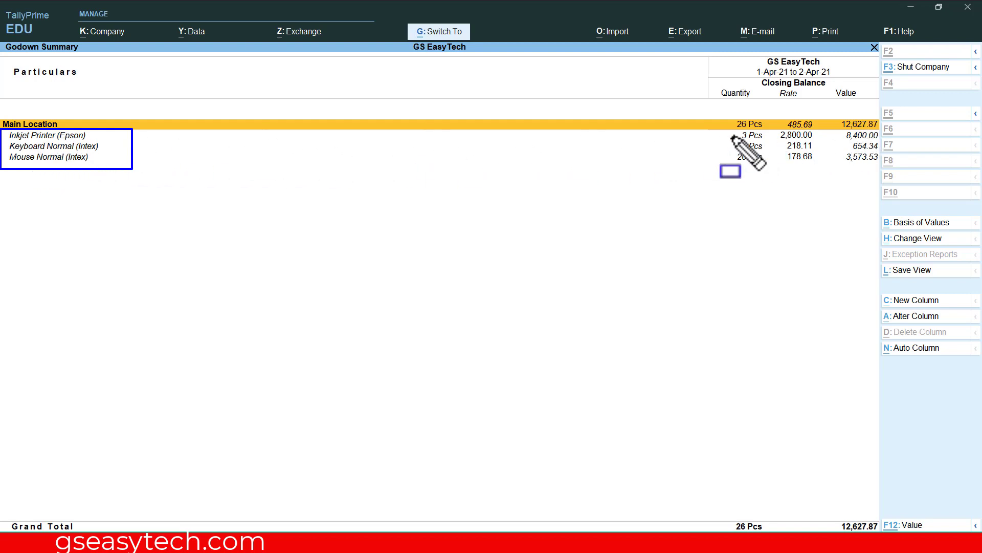
mouse_move(731, 131)
left_mouse_down()
mouse_move(766, 137)
mouse_move(768, 163)
left_mouse_up()
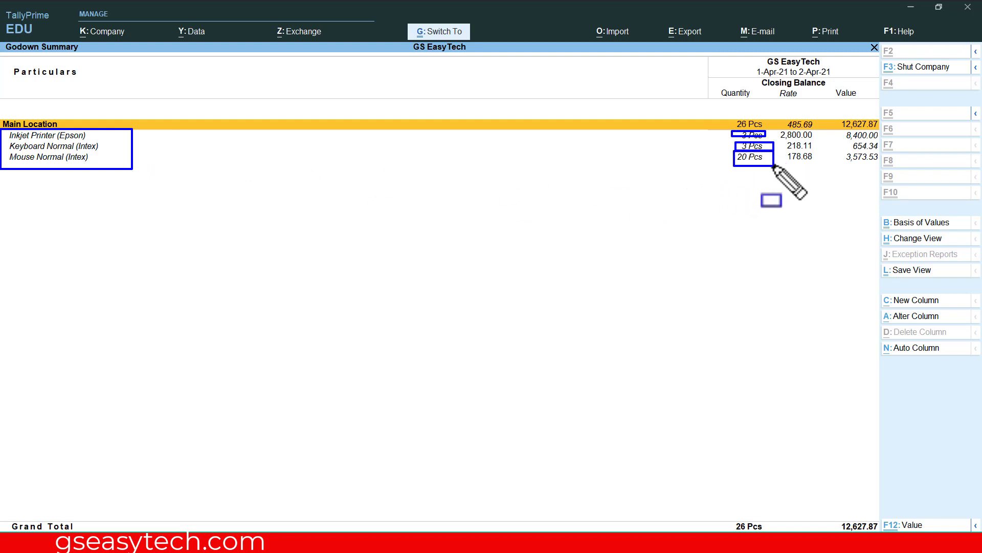
key("Escape")
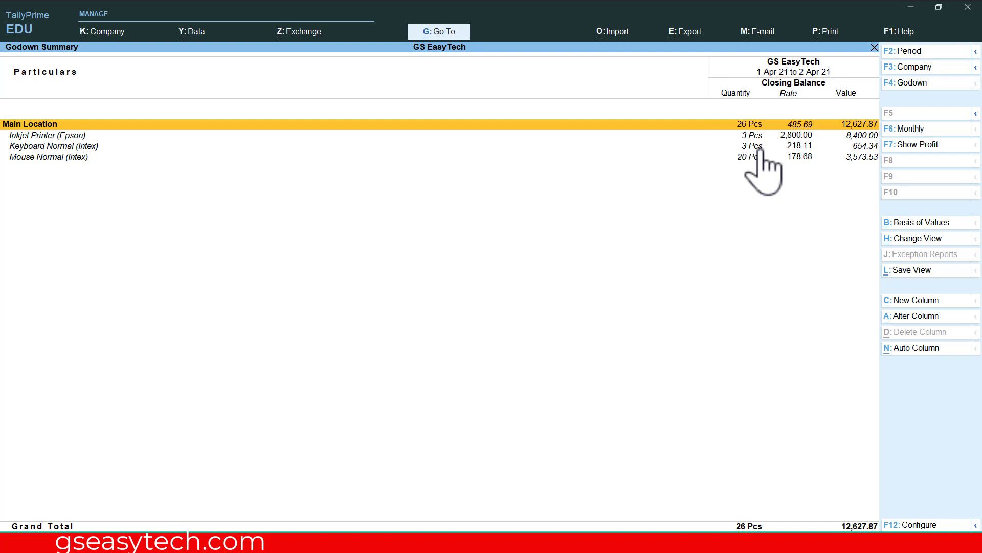
key("Escape")
key("Escape")
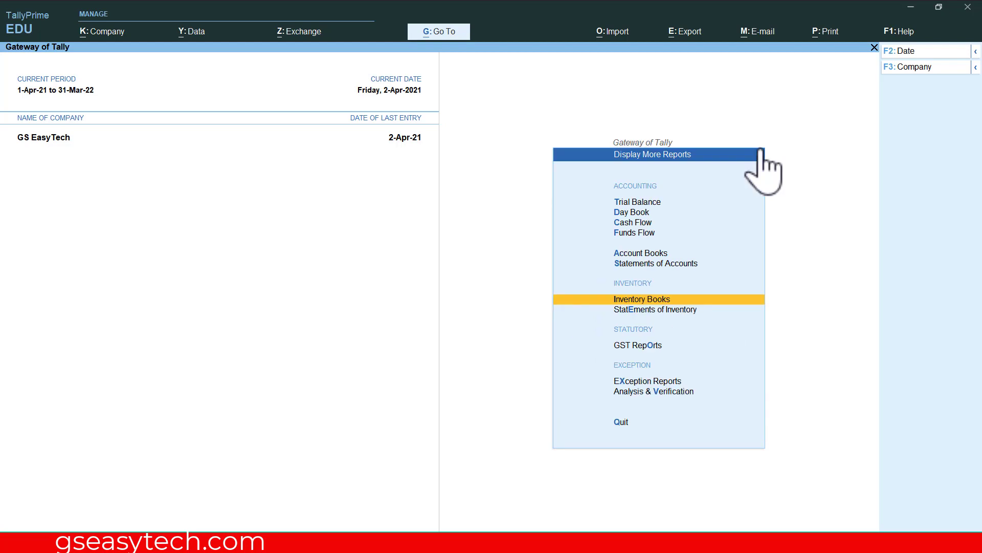
key("Escape")
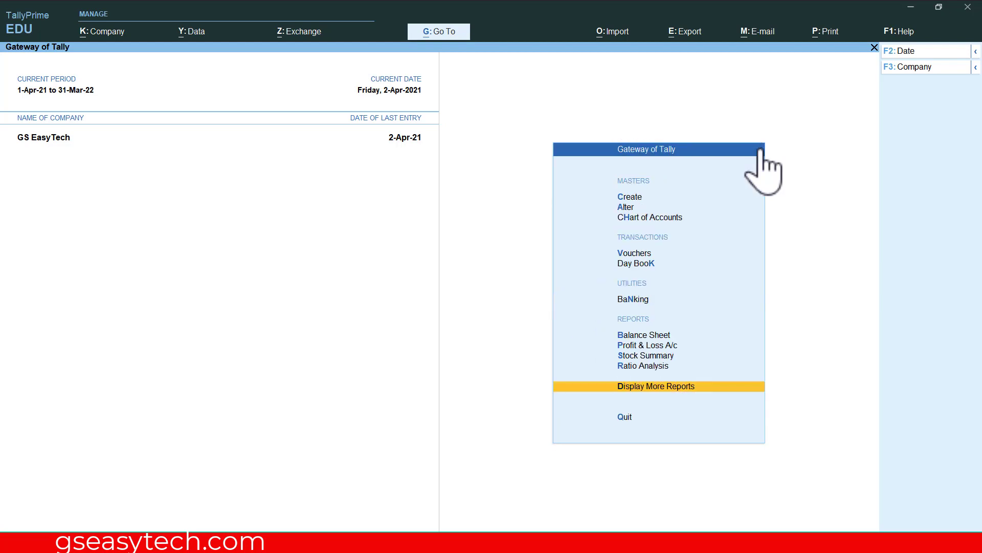
Start a new Stock Journal voucher for transferring materials between source and destination godowns
left_click(635, 253)
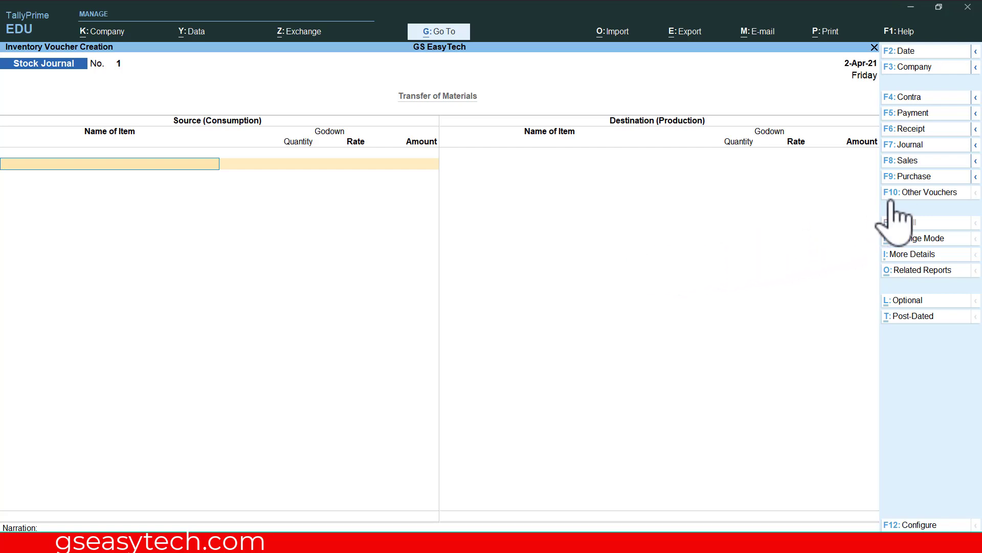
left_click(950, 193)
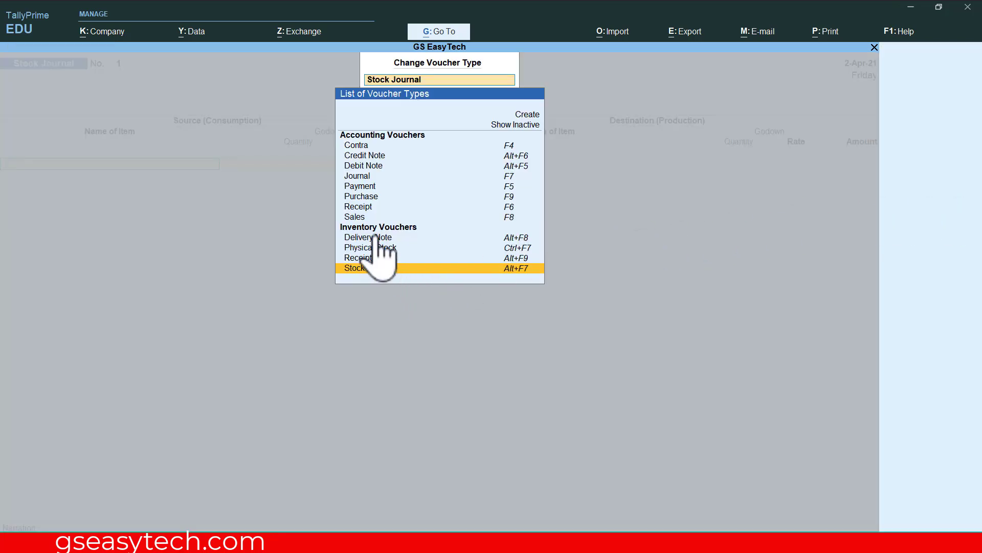
key("ctrl+2")
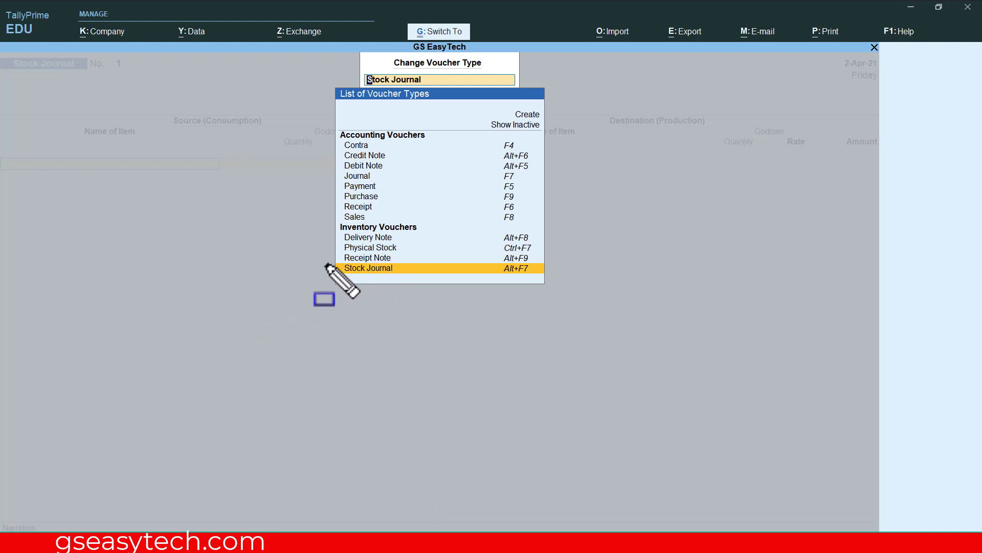
mouse_move(333, 262)
left_mouse_down()
mouse_move(551, 300)
mouse_move(551, 282)
left_mouse_up()
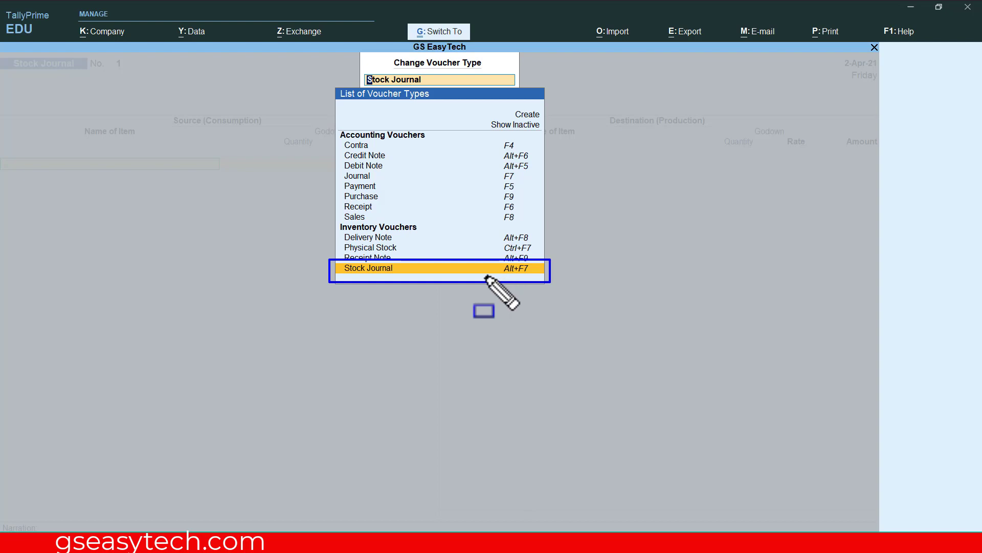
key("Escape")
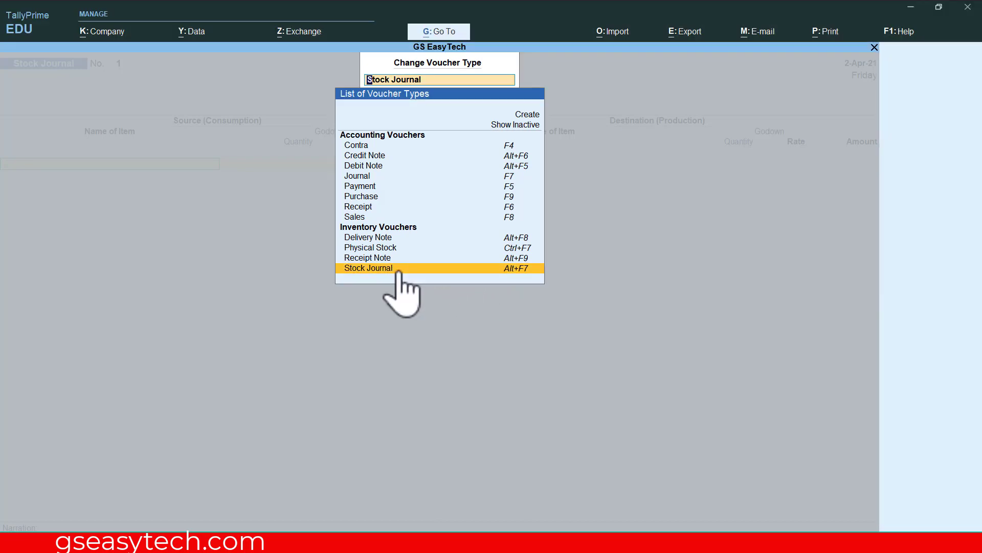
left_click(398, 268)
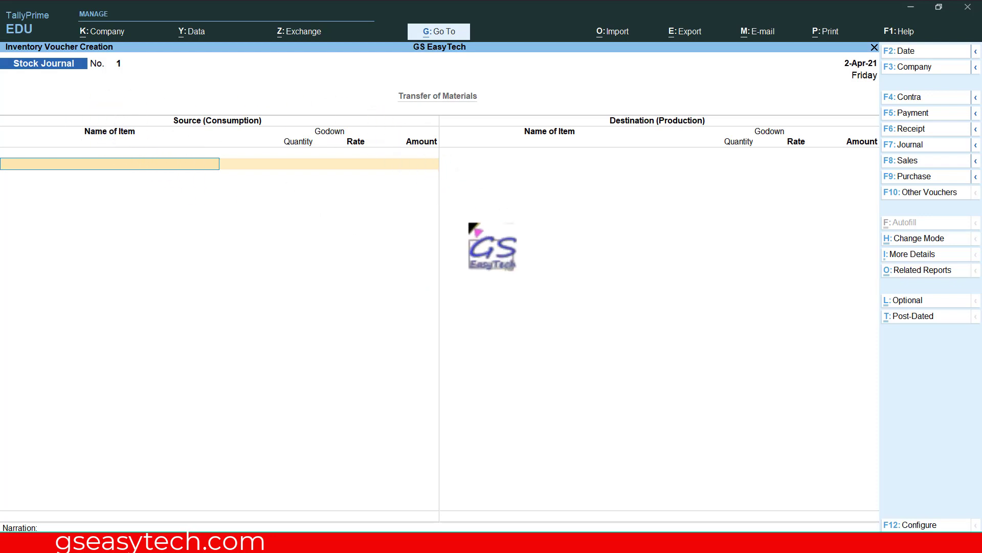
key("ctrl")
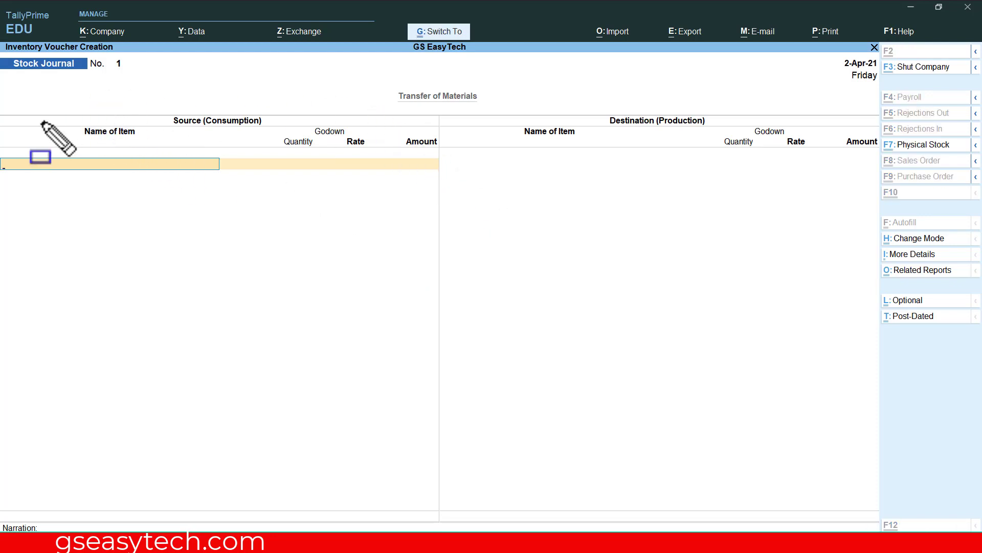
left_click_drag(156, 104, 275, 129)
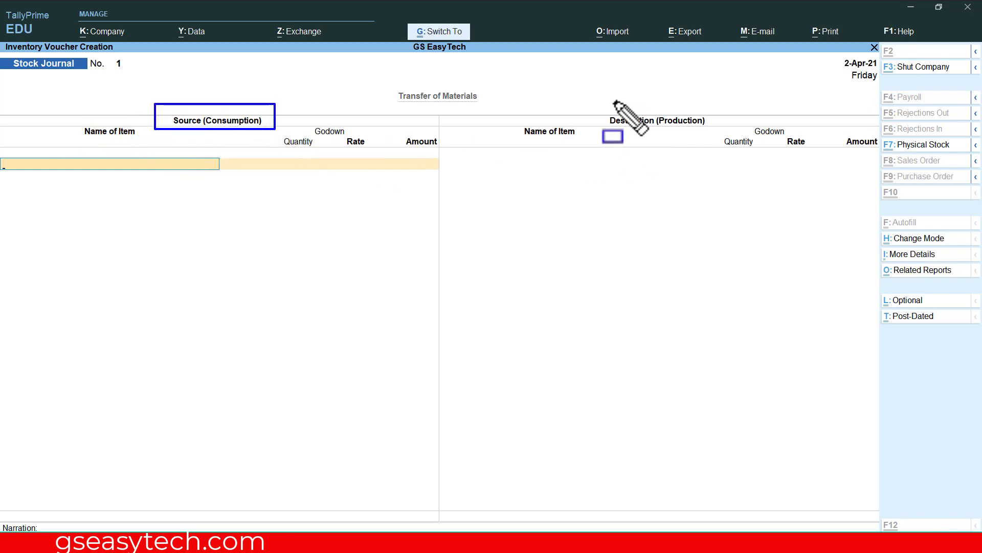
mouse_move(603, 102)
left_mouse_down()
mouse_move(639, 130)
mouse_move(722, 129)
left_mouse_up()
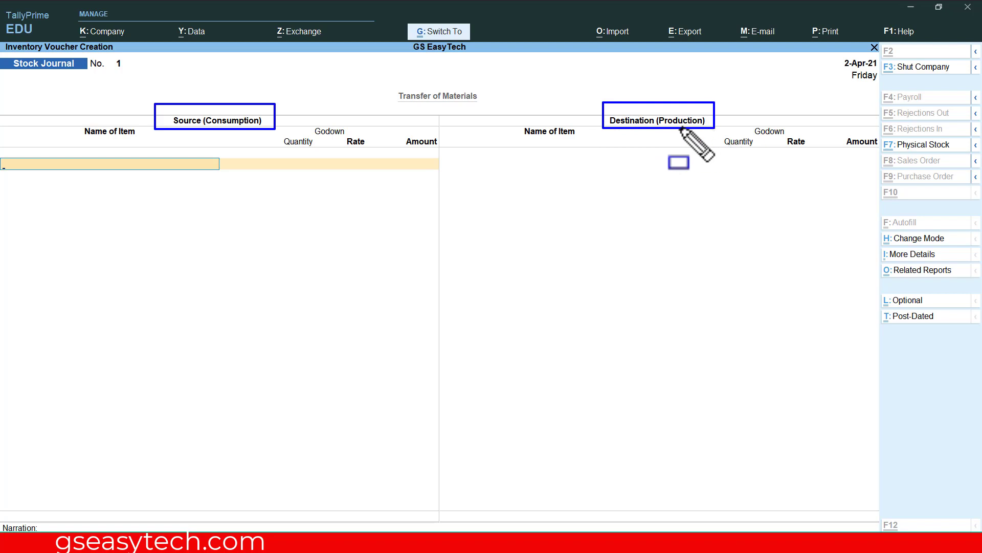
key("e")
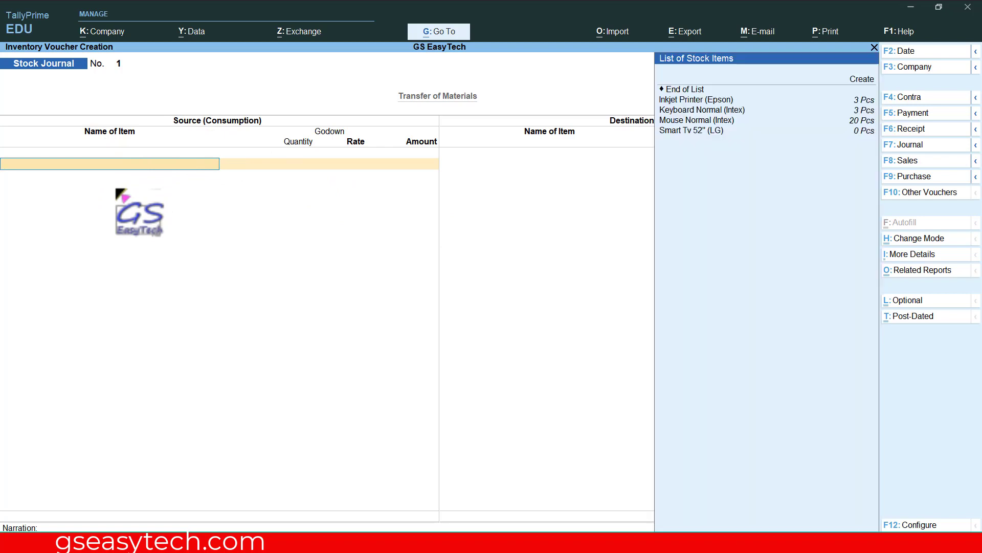
Enter Mouse Normal (Intex) as a source item from Main Location with a quantity of 10 Pcs, accepting the default rate and amount
left_click(702, 123)
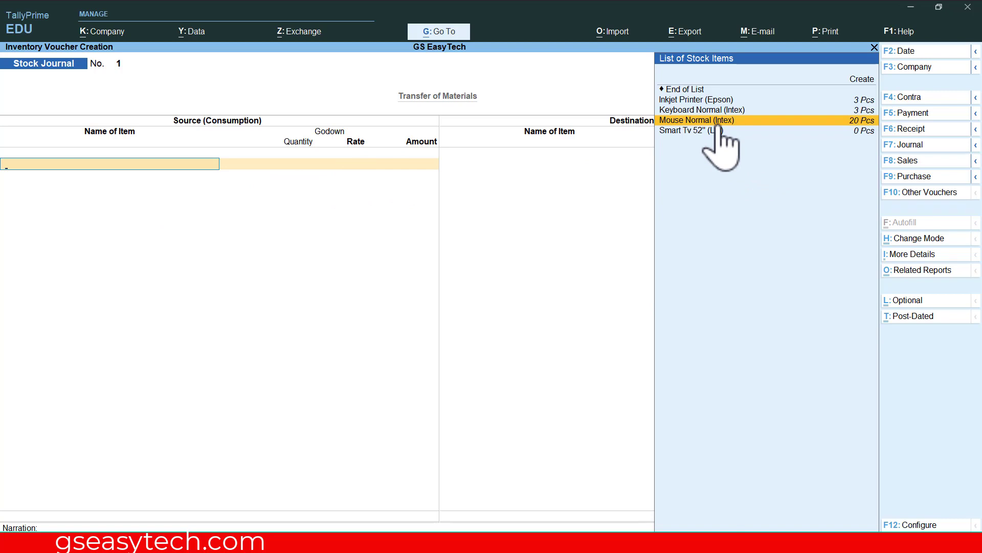
key("Return")
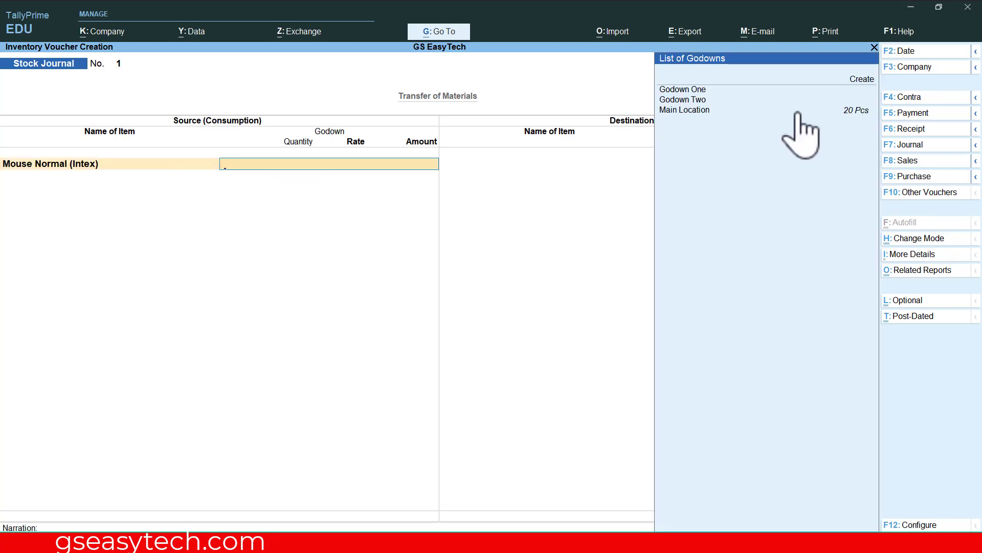
key("ctrl")
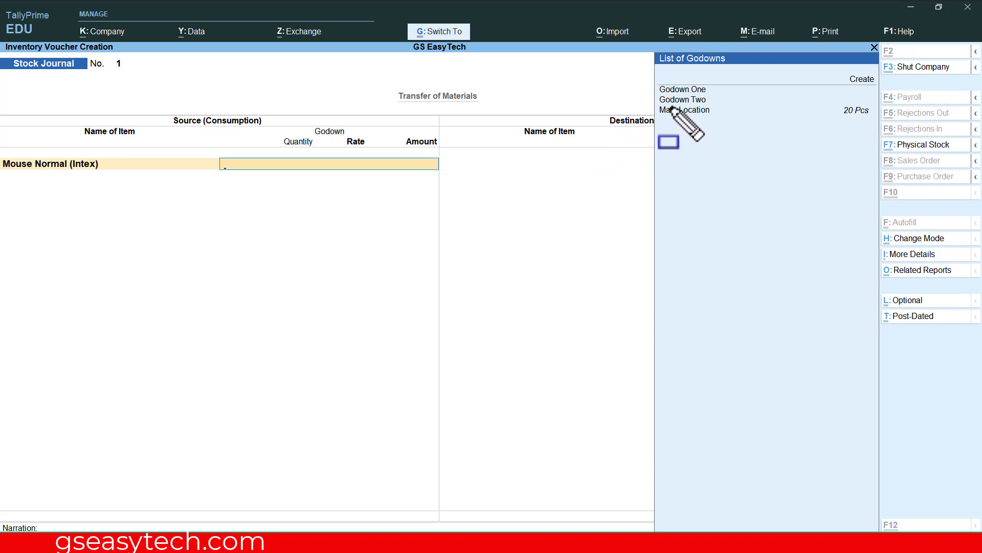
left_click_drag(659, 103, 878, 123)
mouse_move(661, 83)
left_mouse_down()
mouse_move(779, 109)
mouse_move(879, 102)
left_mouse_up()
key("Escape")
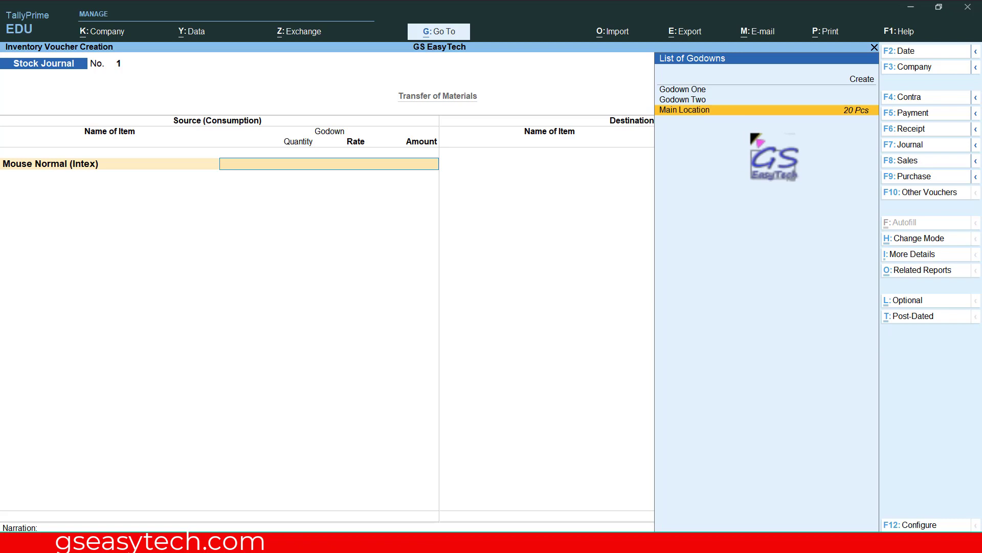
key("Return")
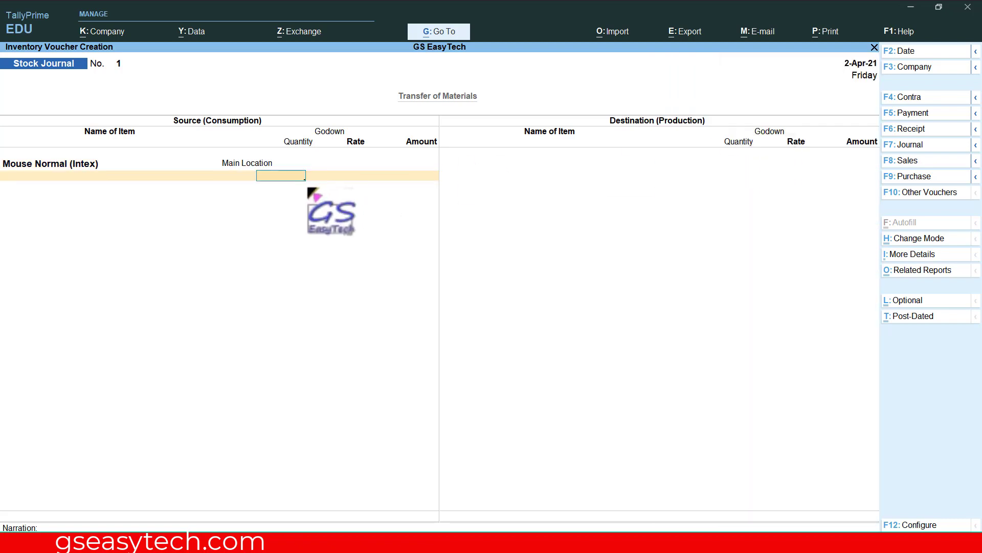
type("10")
key("Return")
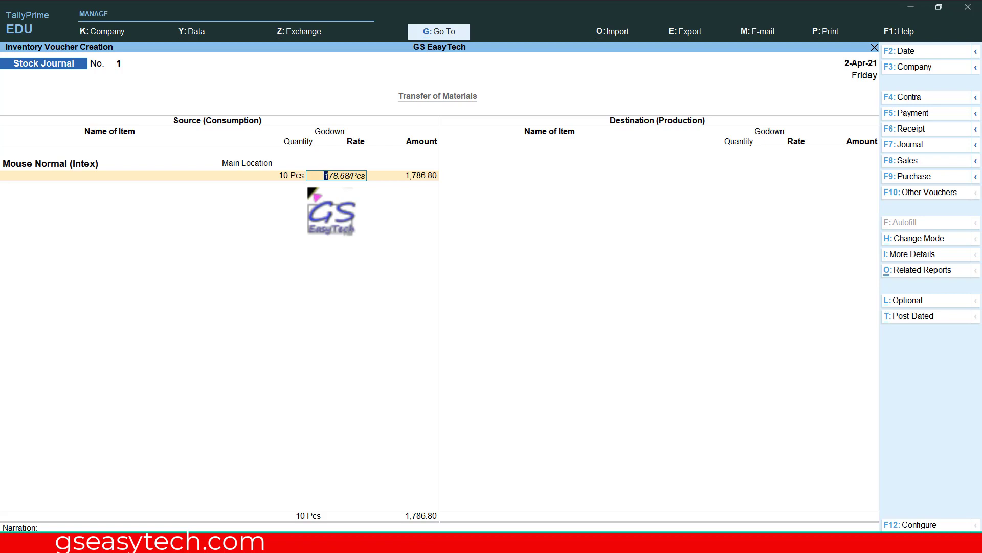
key("Return")
key("Return")
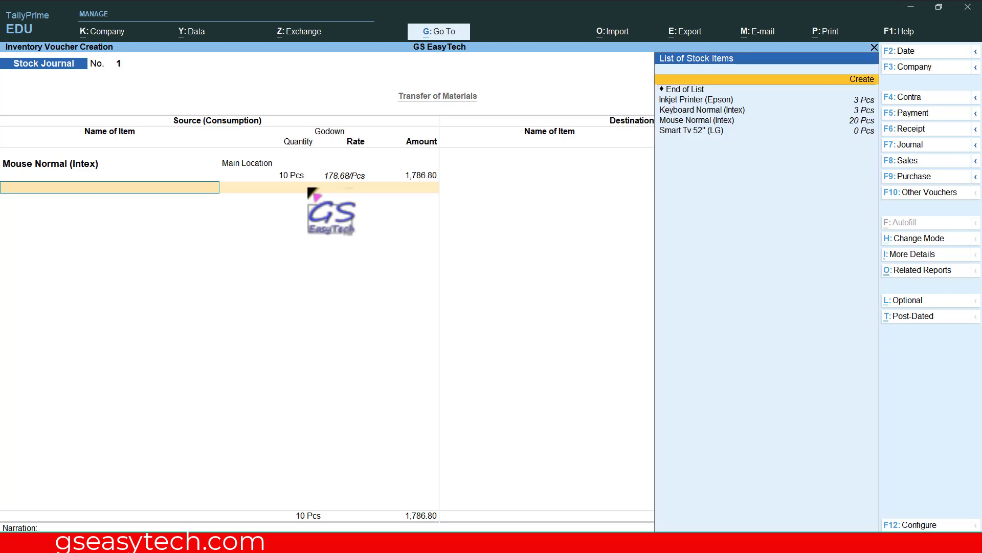
Add Keyboard Normal (Intex) as a source item from Main Location with a quantity of 1 Pcs, accepting the default rate and amount
key("Down")
key("Down")
key("Down")
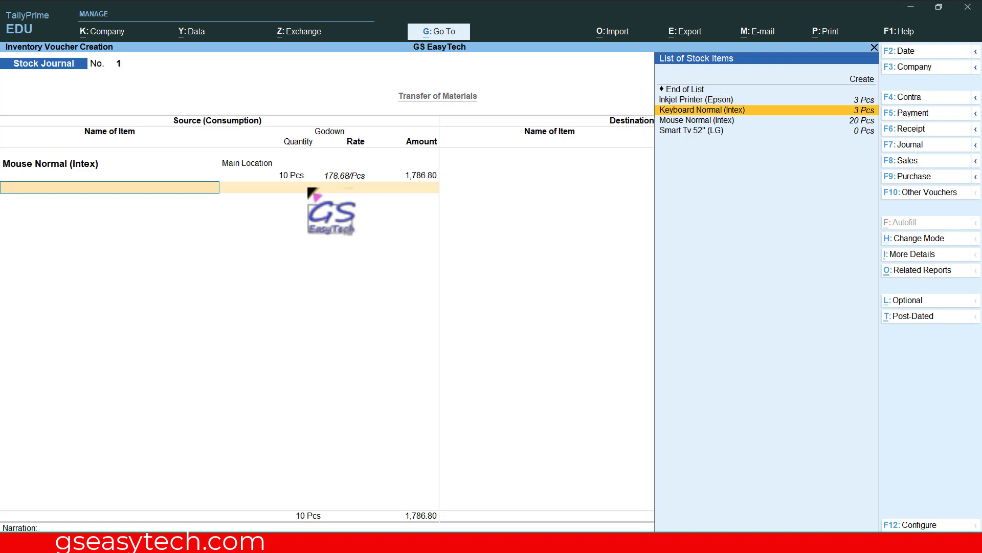
key("Return")
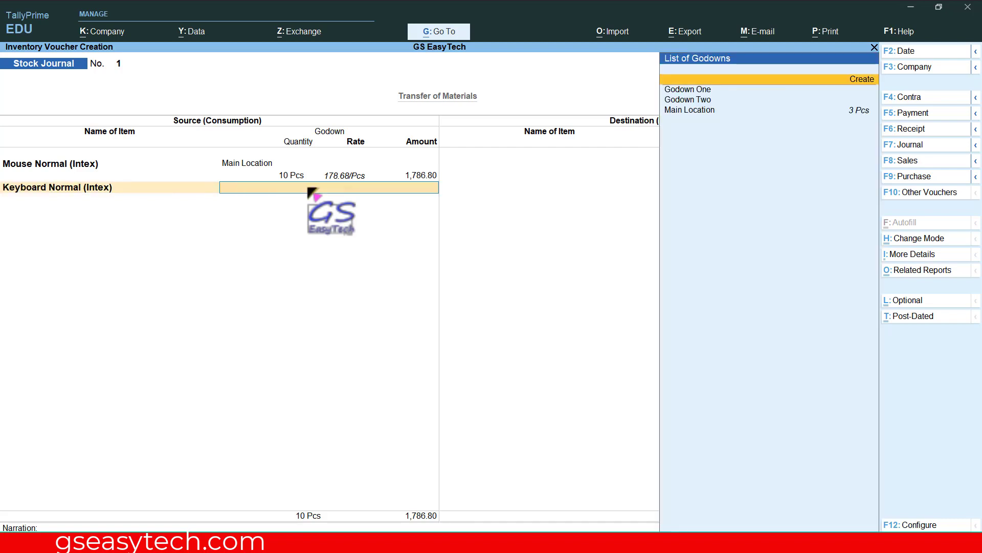
key("Down")
key("Down")
key("Down")
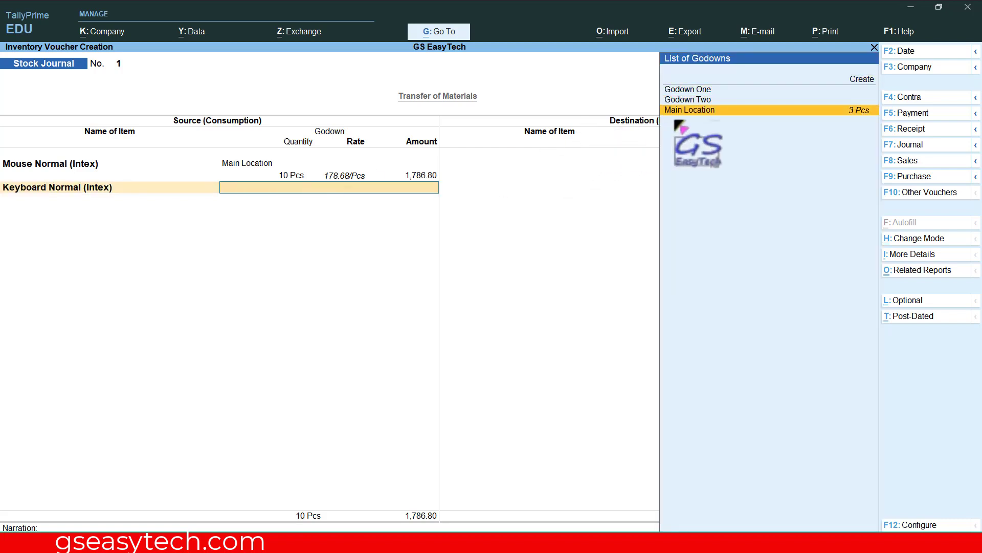
left_click(850, 111)
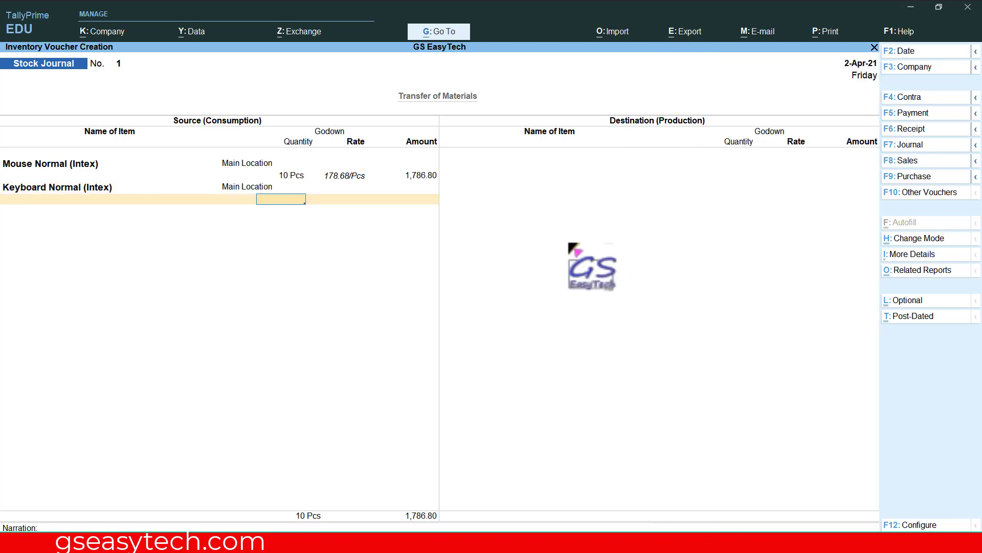
key("Return")
key("Return")
key("Return")
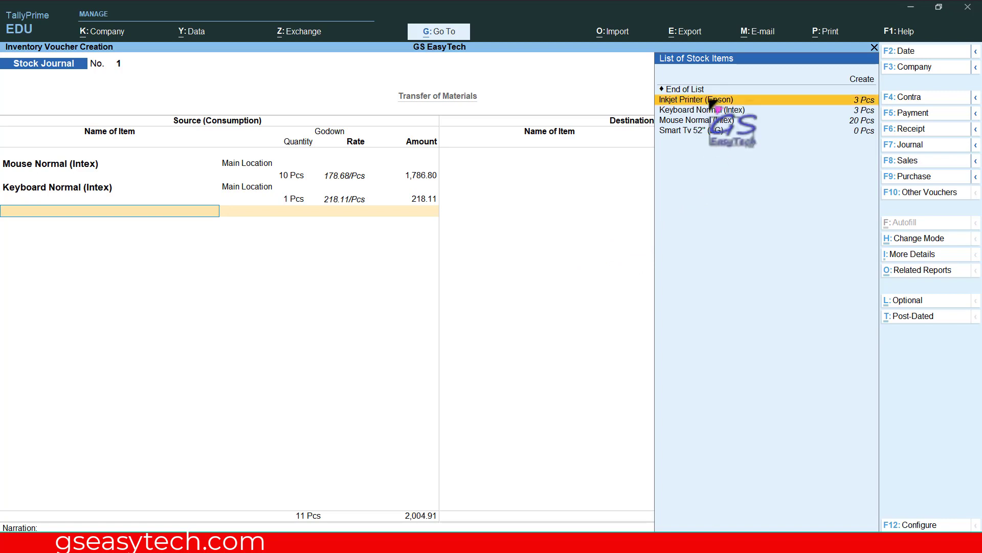
Add Inkjet Printer (Epson) as a source item from Main Location with a quantity of 1 Pcs, then finish the source list
left_click(709, 100)
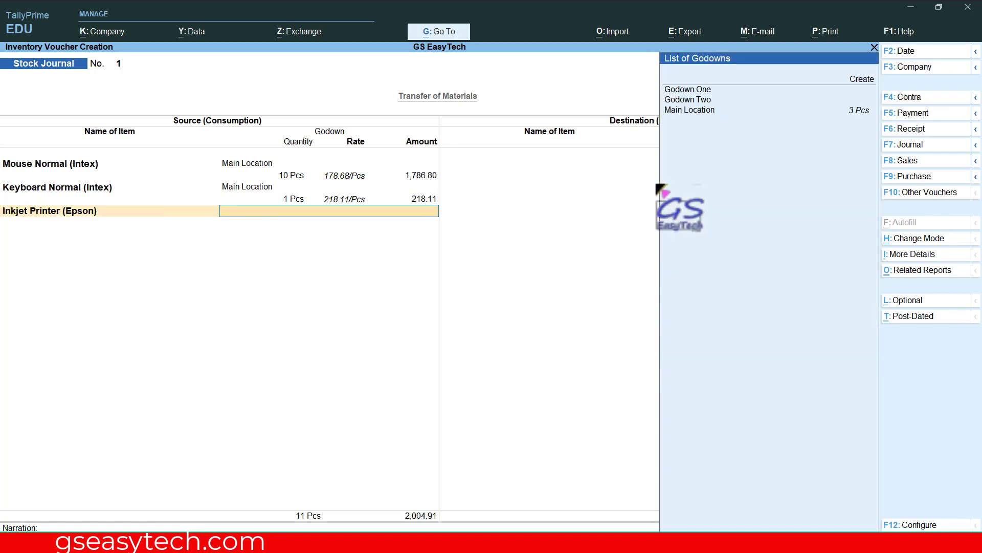
left_click(728, 111)
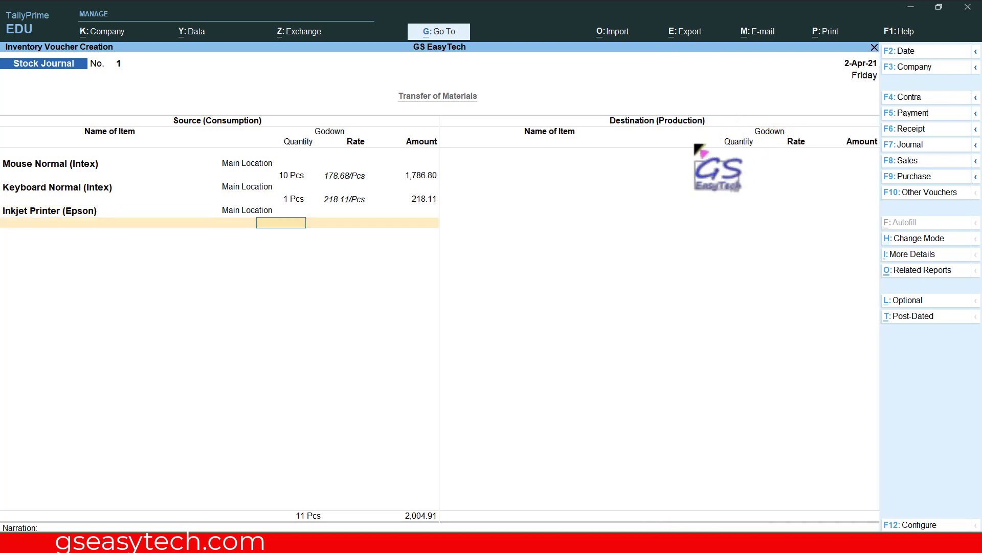
key("Return")
key("Return")
key("Return")
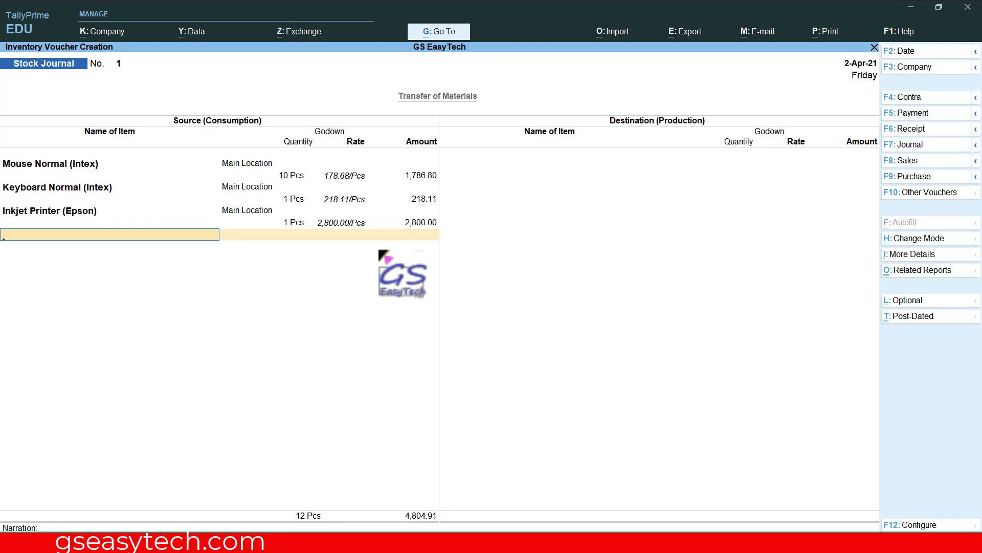
key("Return")
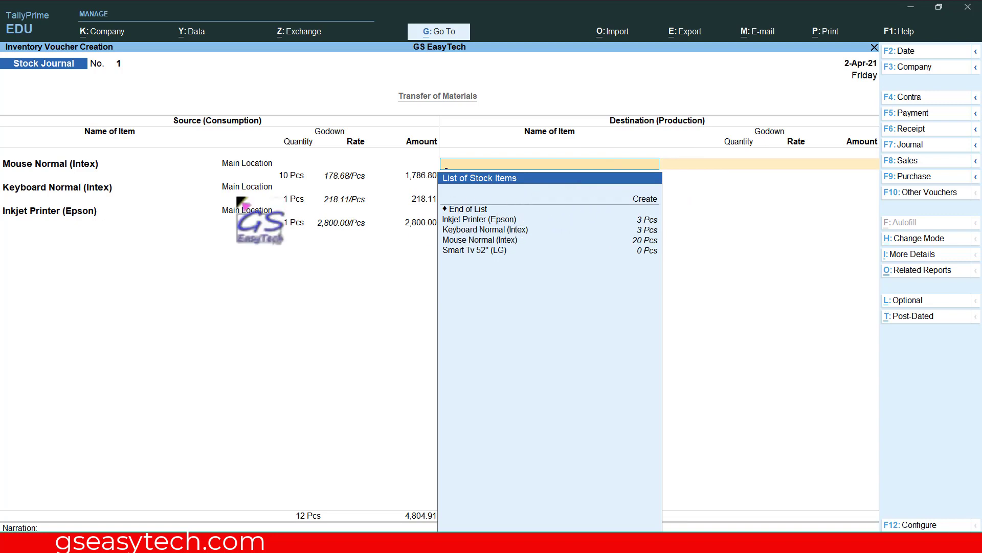
key("ctrl")
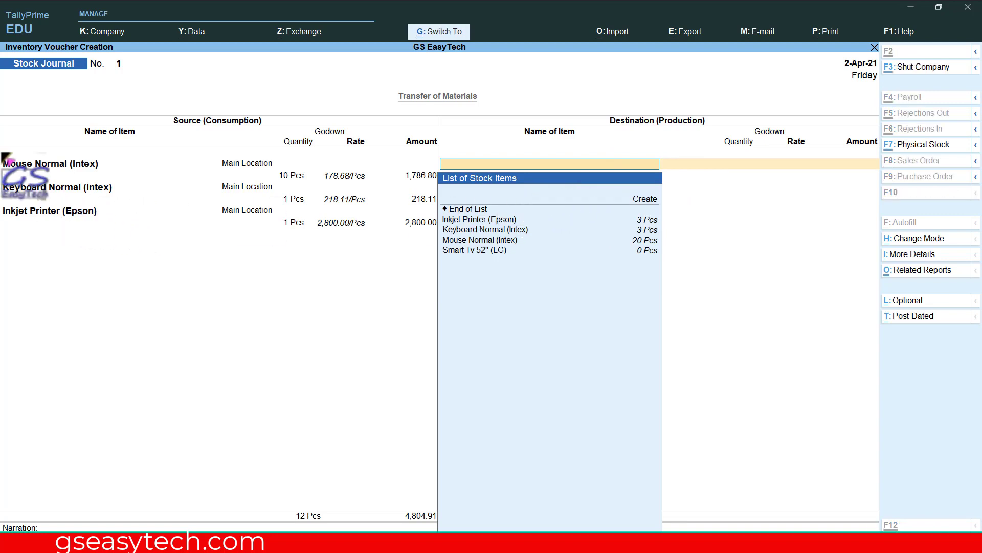
mouse_move(1, 152)
left_mouse_down()
mouse_move(82, 168)
mouse_move(412, 185)
left_mouse_up()
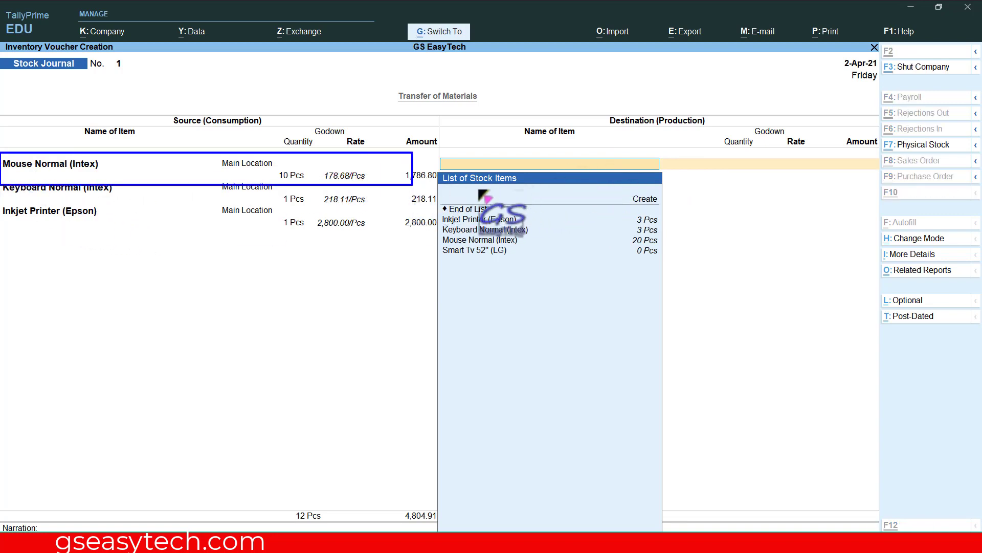
left_click_drag(439, 152, 613, 182)
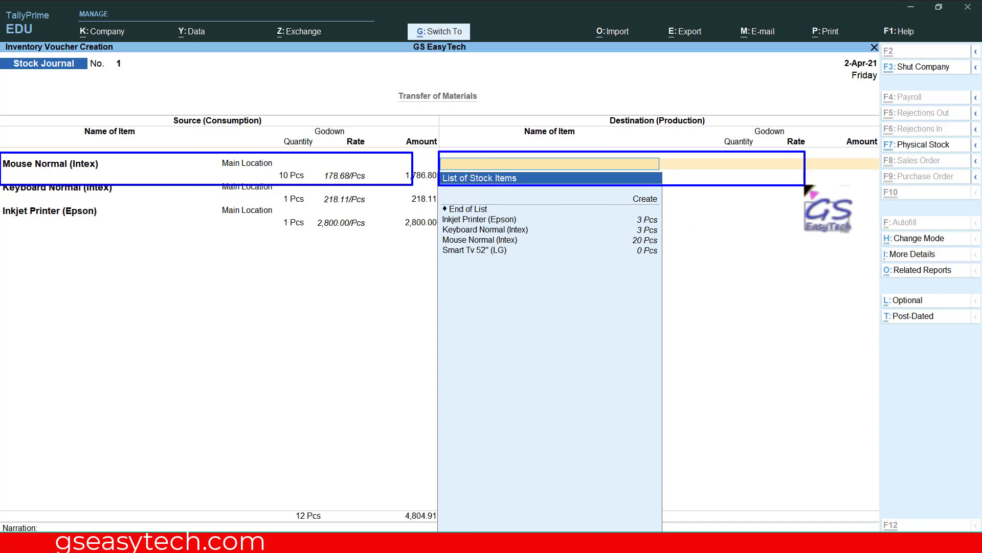
key("Escape")
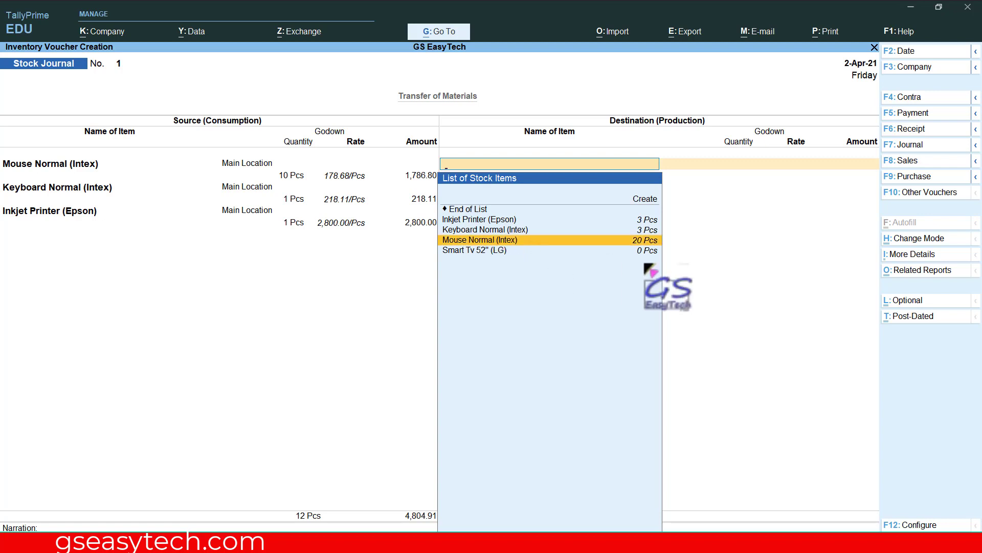
Enter Mouse Normal (Intex) as a destination item in Godown One with a quantity of 5 Pcs, accepting the default rate and amount
key("Return")
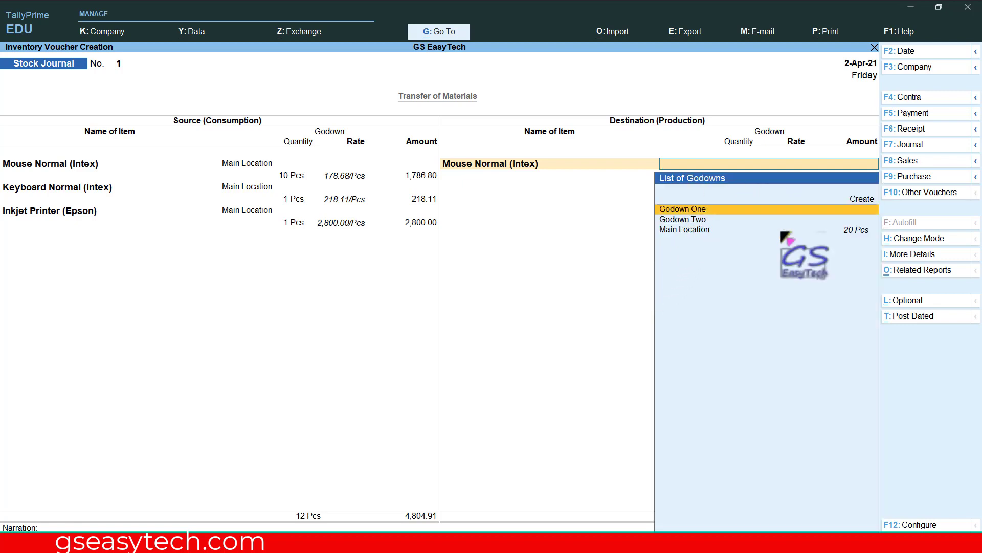
key("Return")
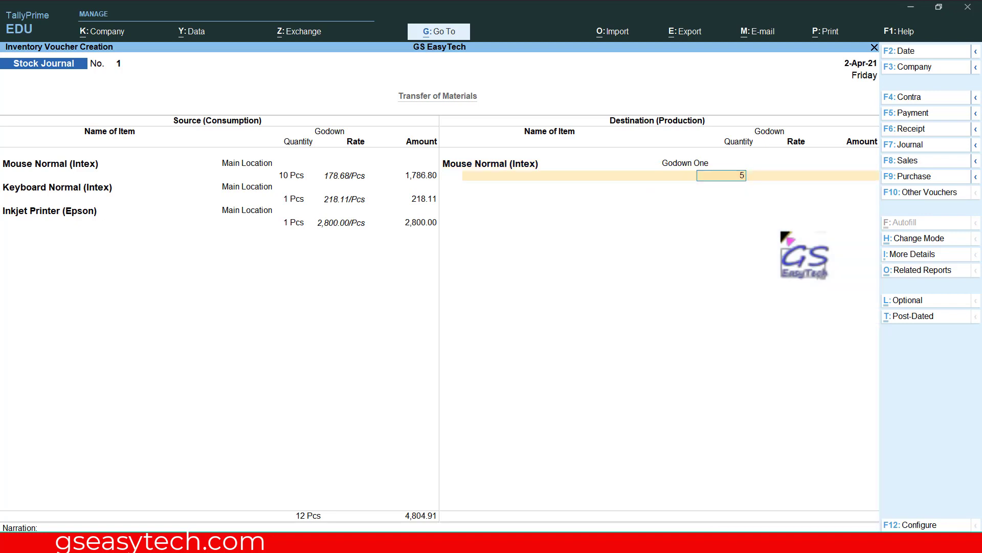
type("5")
key("Return")
key("Return")
key("Return")
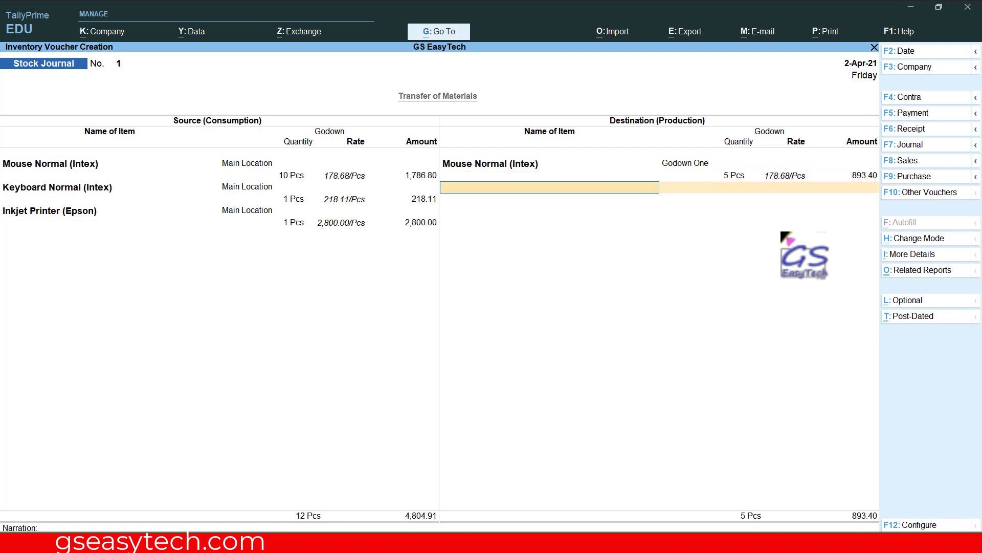
Add Mouse Normal (Intex) as a destination item in Godown Two with a quantity of 5 Pcs, accepting the default rate and amount
key("Down")
key("Down")
key("Down")
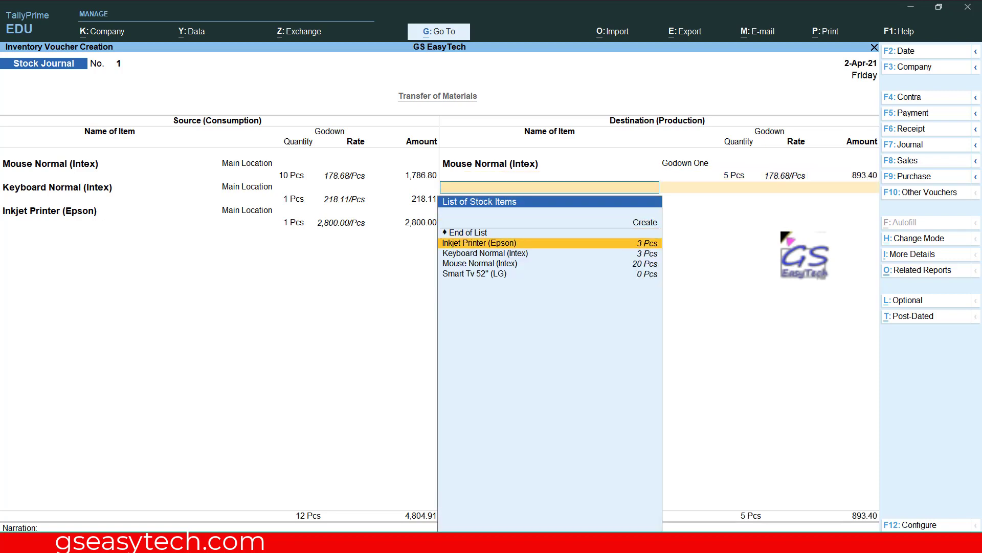
key("Return")
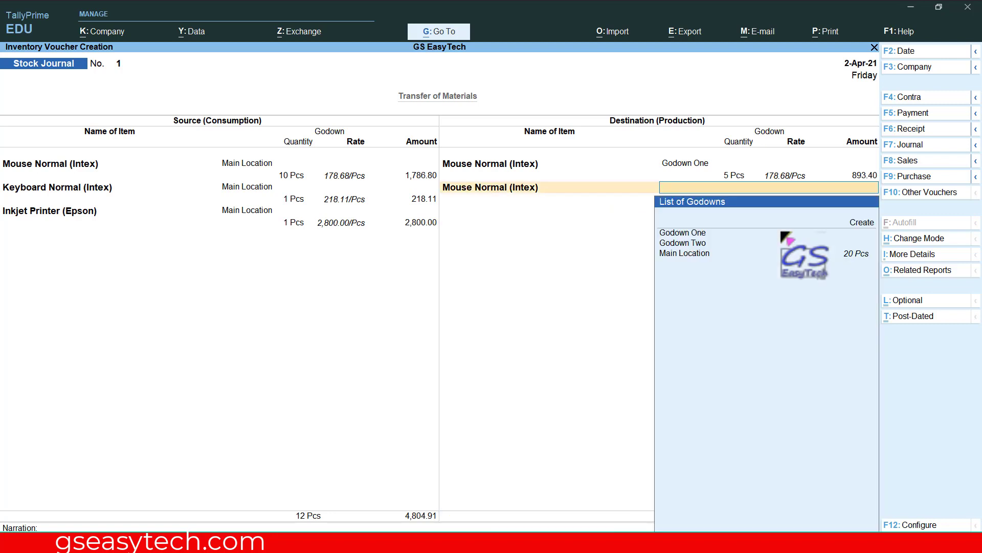
key("Down")
key("Down")
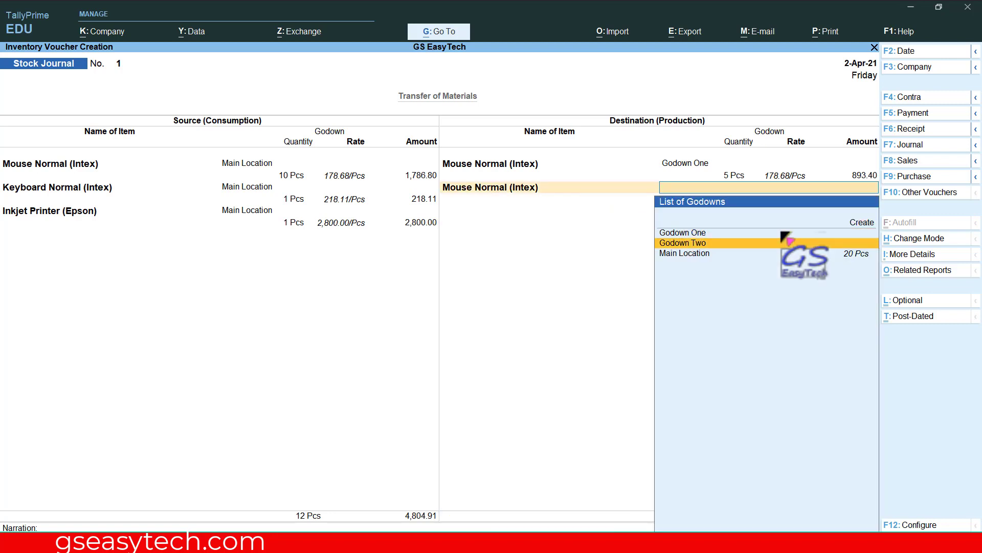
key("Return")
type("5")
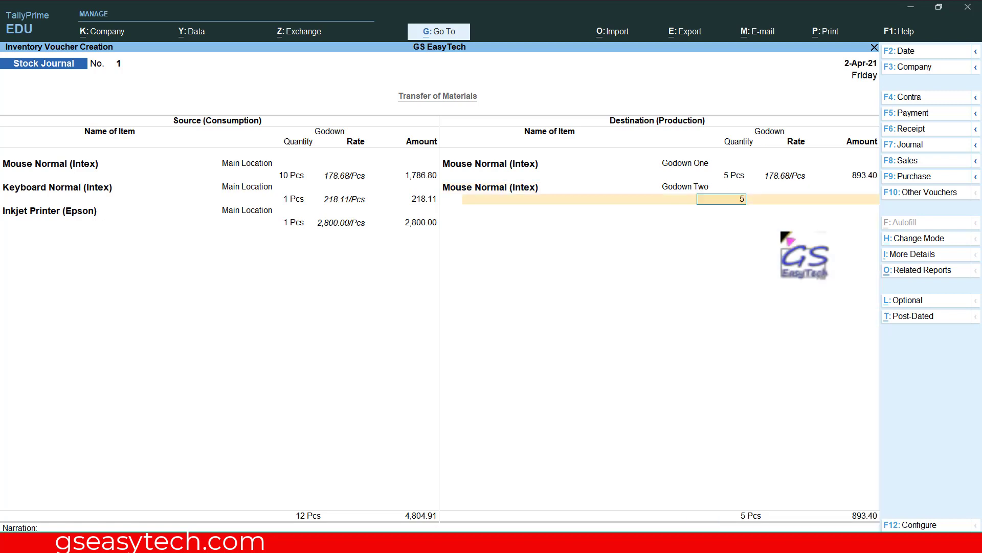
key("Return")
key("Return")
key("Return")
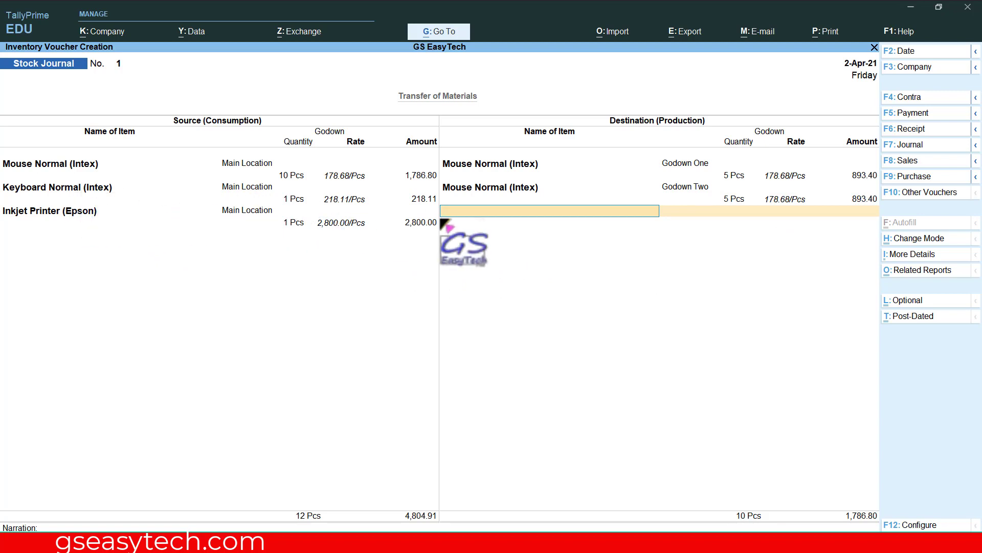
Add Keyboard Normal (Intex) as a destination item in Godown One with a quantity of 3 Pcs, accepting the default rate and amount
type("k")
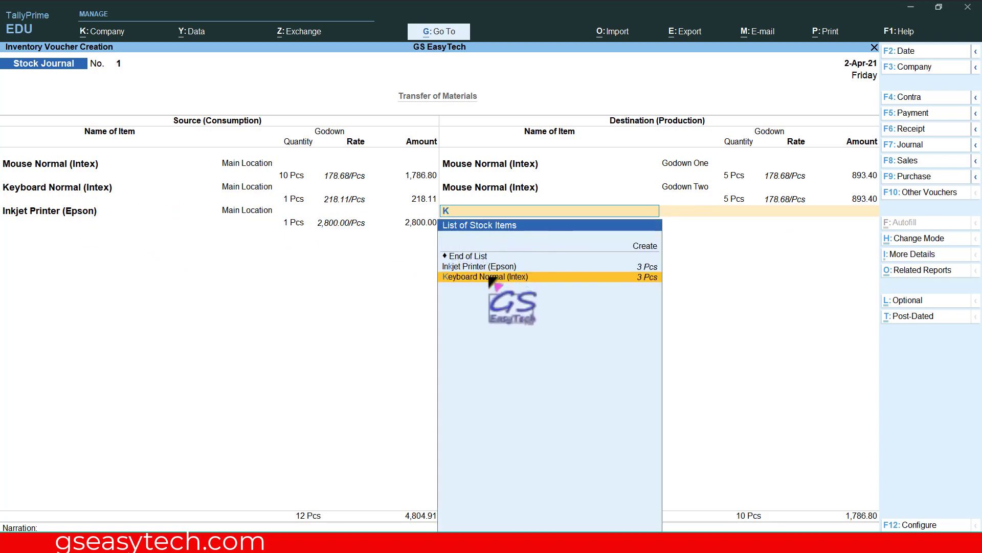
key("Return")
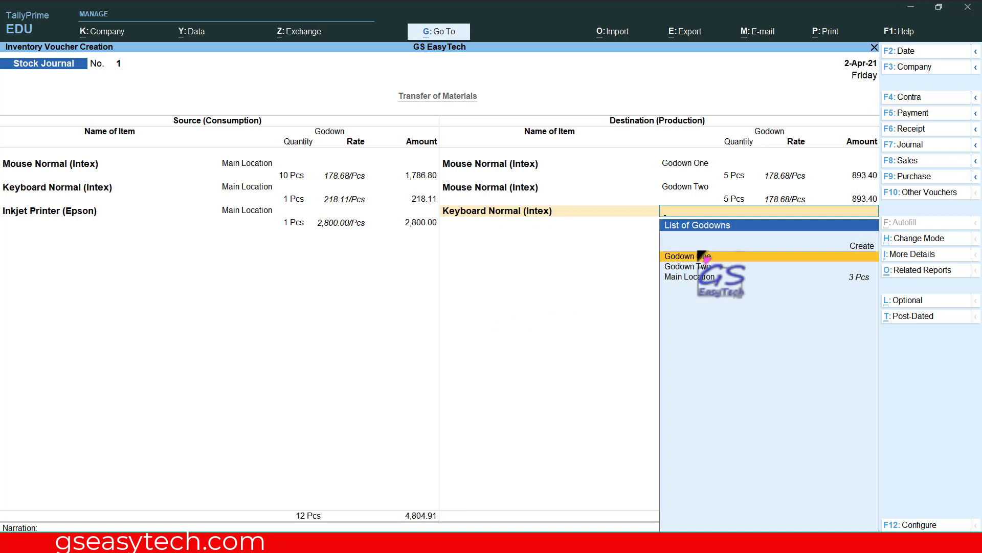
key("Return")
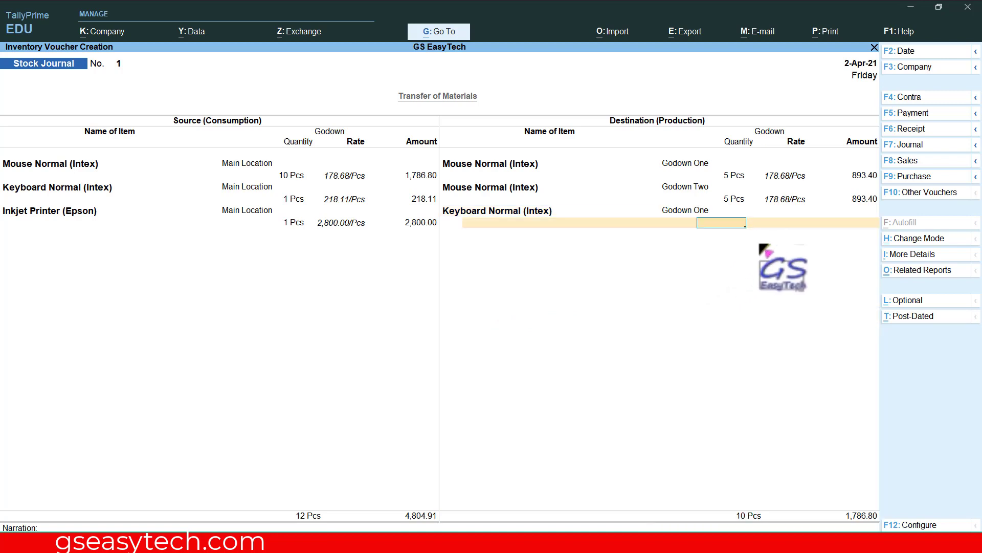
type("3")
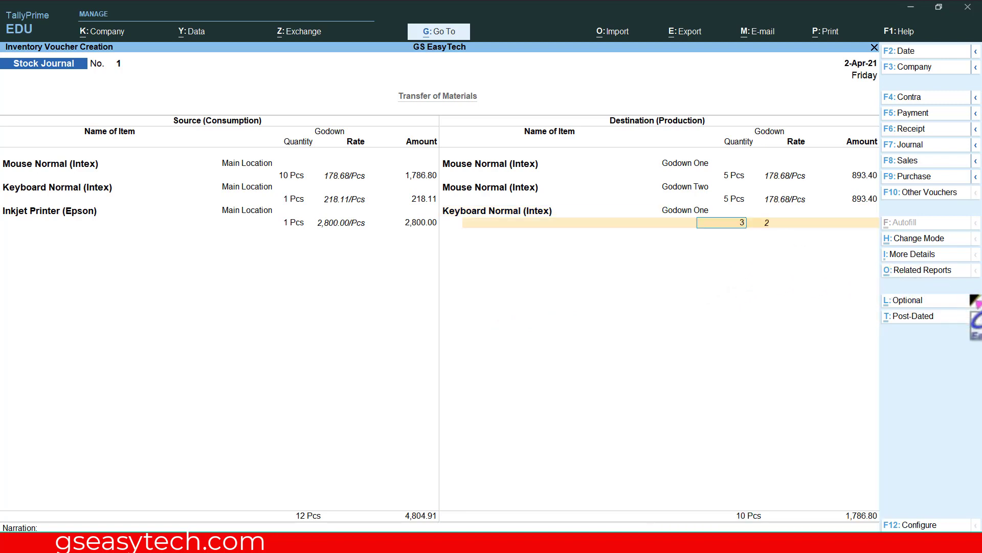
key("Return")
key("Return")
key("Return")
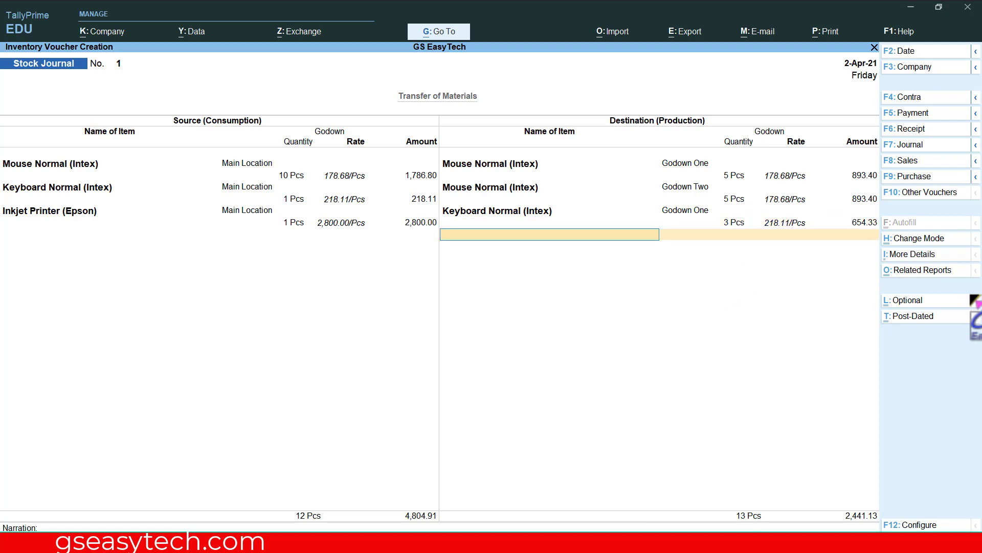
Add Inkjet Printer (Epson) as a destination item in Godown Two with a quantity of 1 Pcs
type("I")
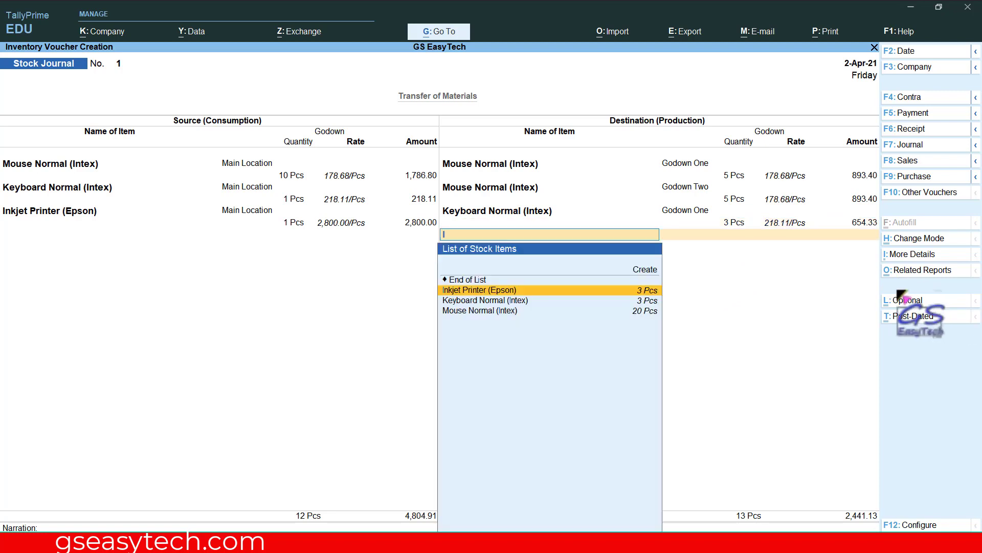
key("Return")
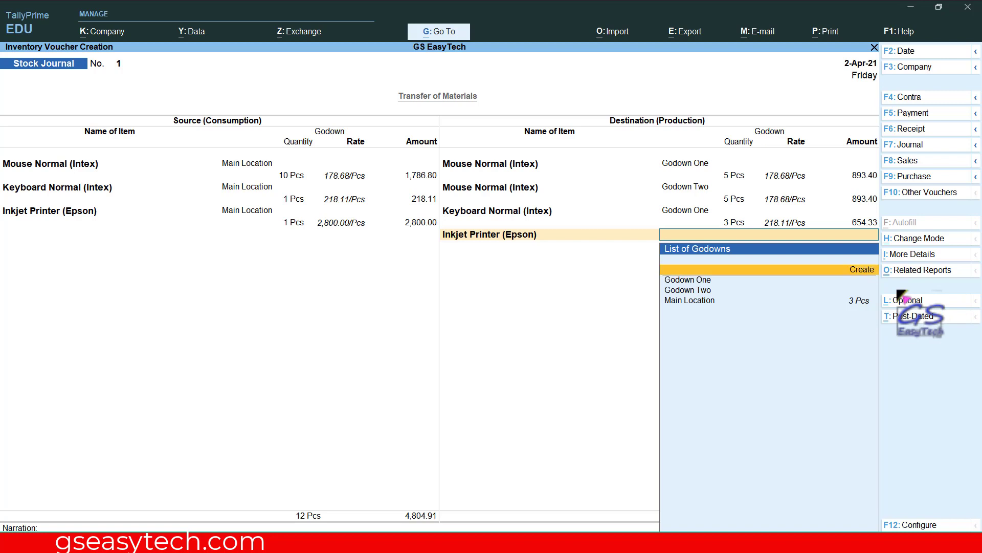
key("Down")
key("Down")
key("Return")
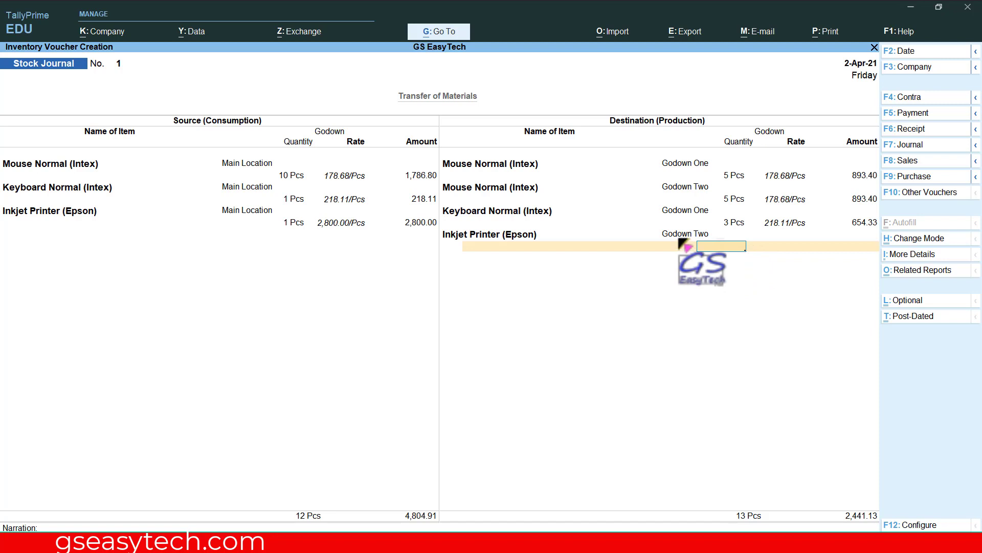
left_click(514, 236)
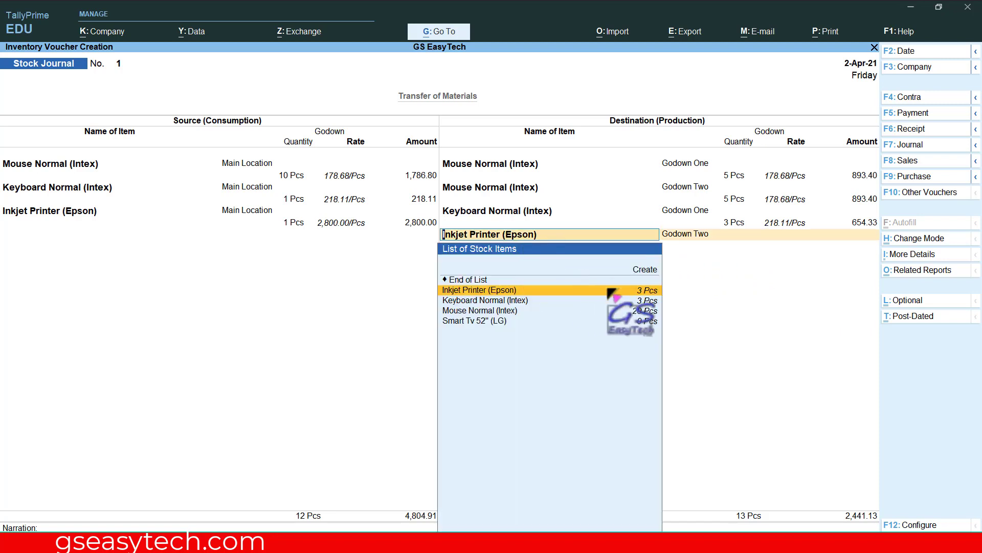
left_click(604, 292)
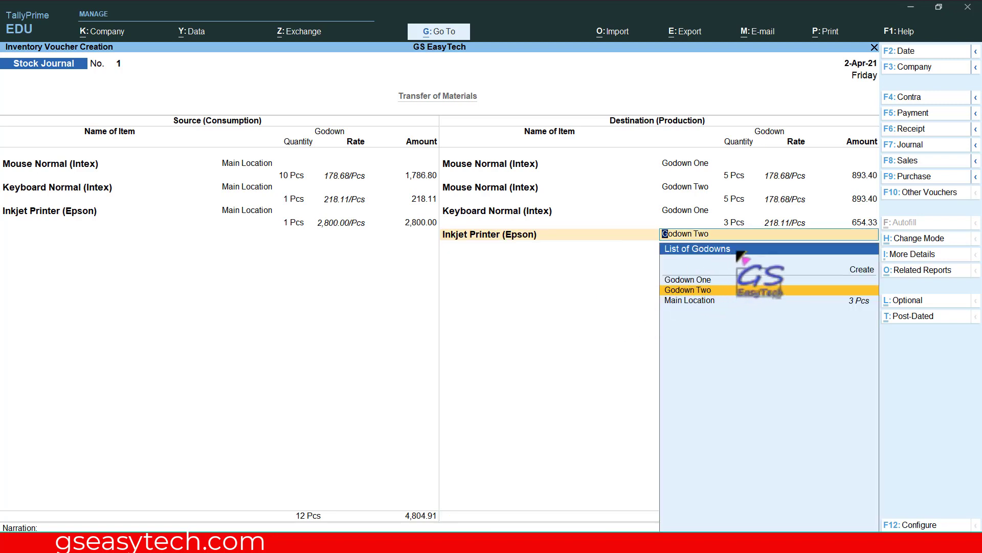
left_click(696, 290)
type("1")
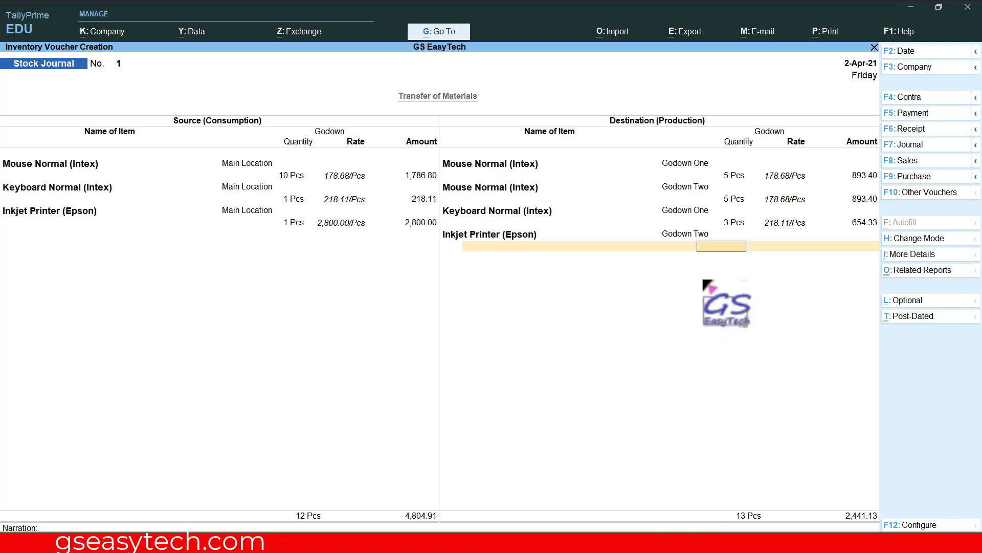
key("Return")
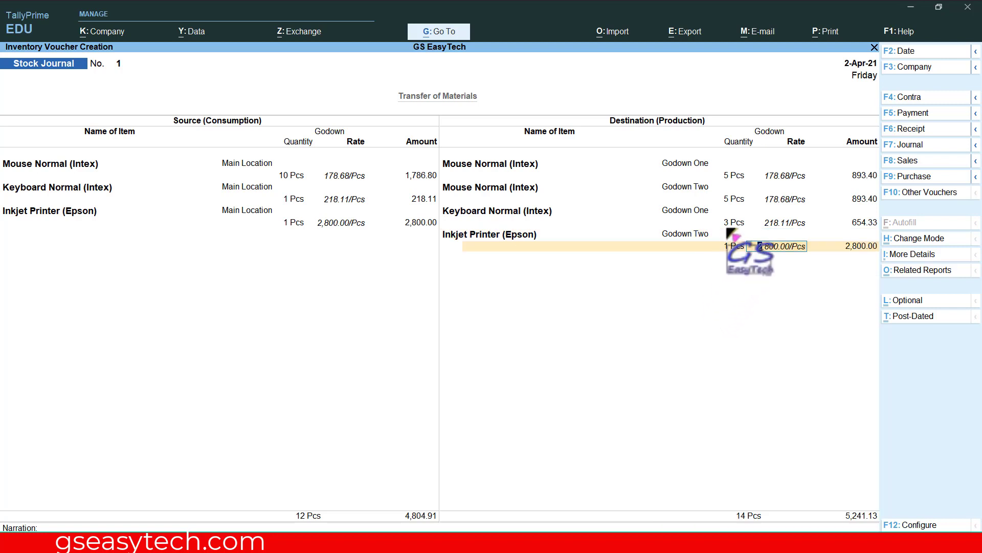
Set the destination quantity of Keyboard Normal (Intex) in Godown One to 1 Pcs, keeping the default rate and amount
left_click(729, 225)
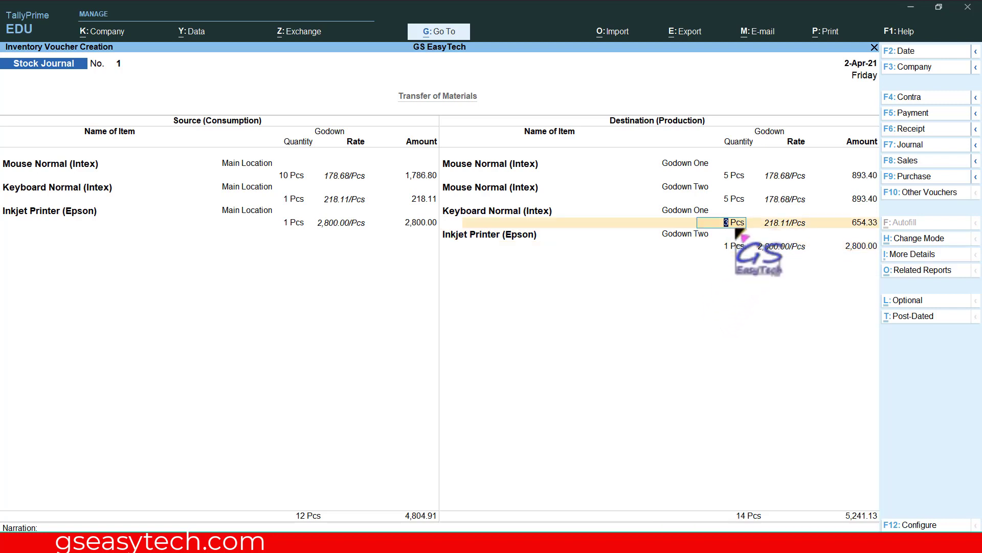
type("1")
key("Return")
key("Return")
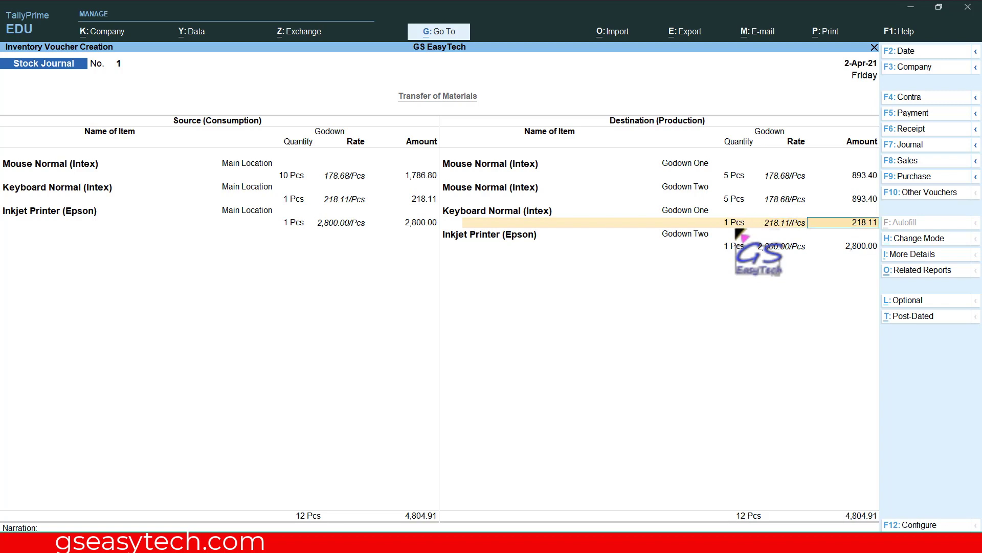
key("Return")
Finish the destination list, accept the Stock Journal voucher, and return to the Gateway of Tally
key("Return")
key("Return")
key("Return")
key("Return")
key("Return")
key("Return")
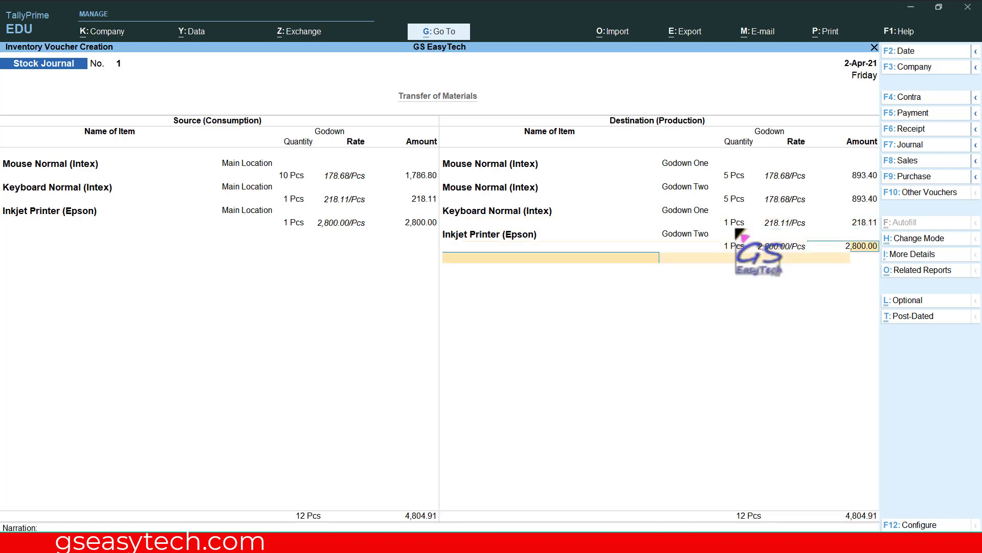
key("Return")
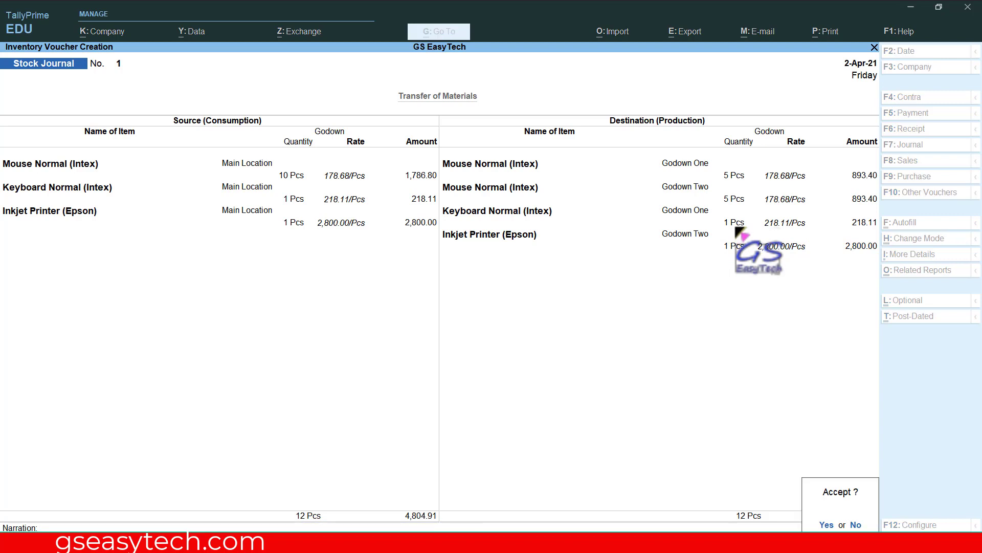
key("Return")
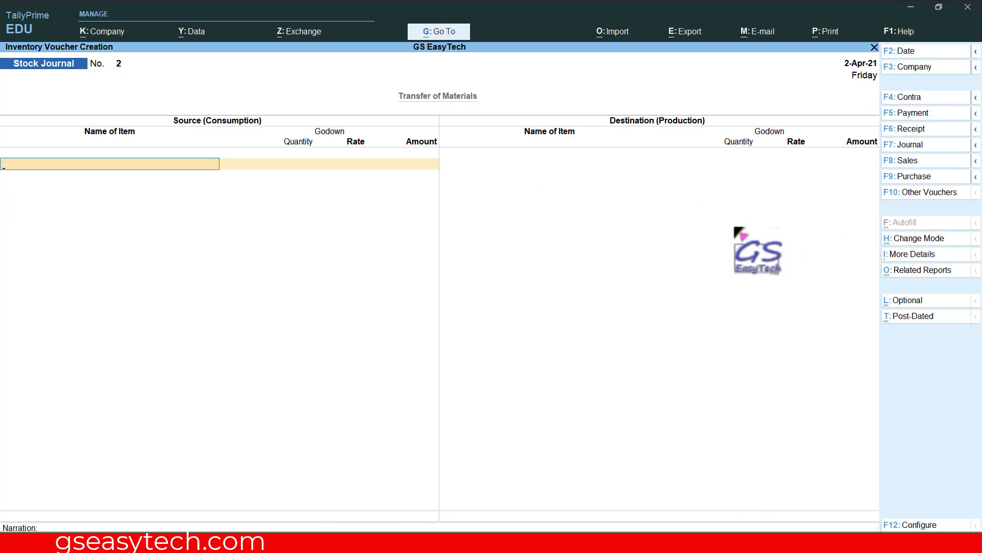
key("Escape")
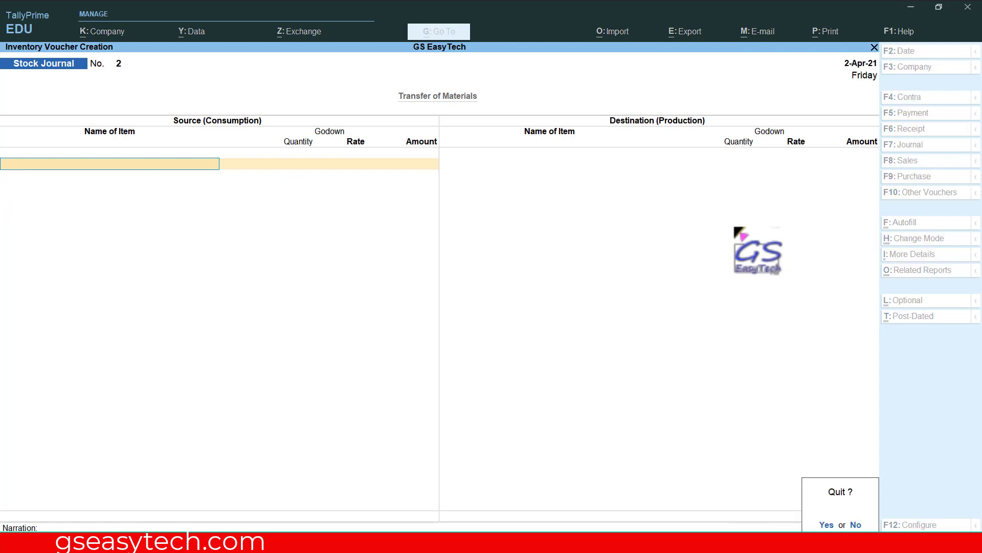
key("Return")
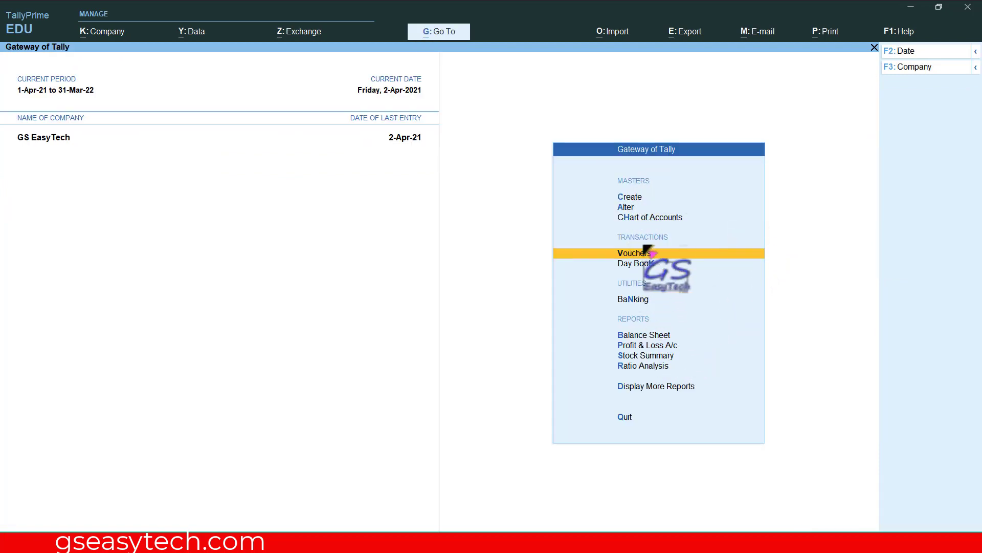
Check the Stock Summary, close it, and open the Godown Summary for Primary from the inventory books
left_click(630, 356)
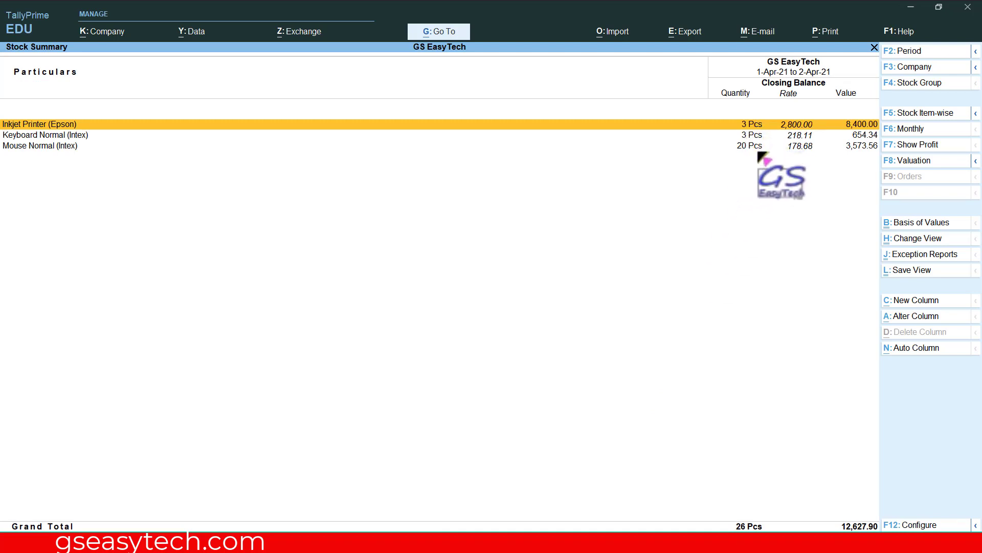
key("Escape")
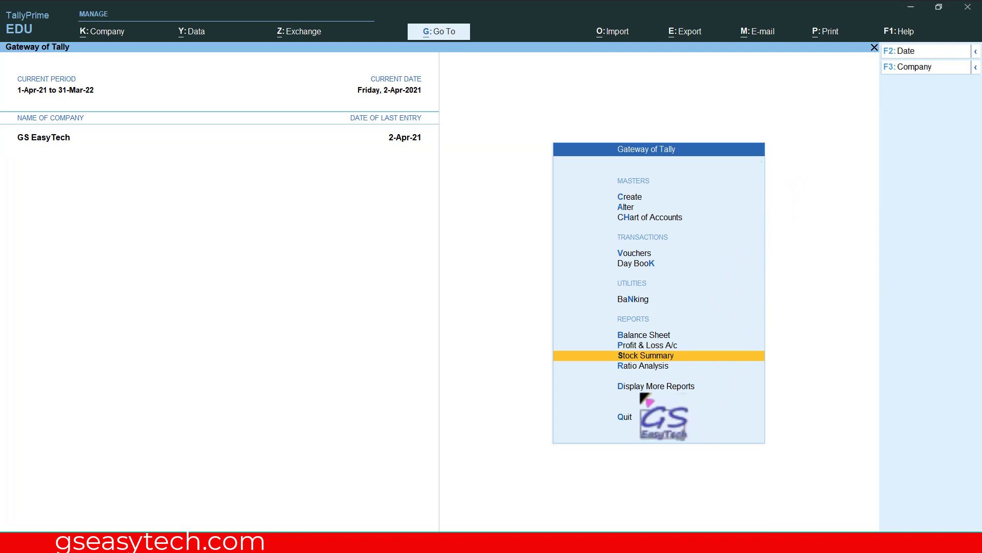
left_click(624, 388)
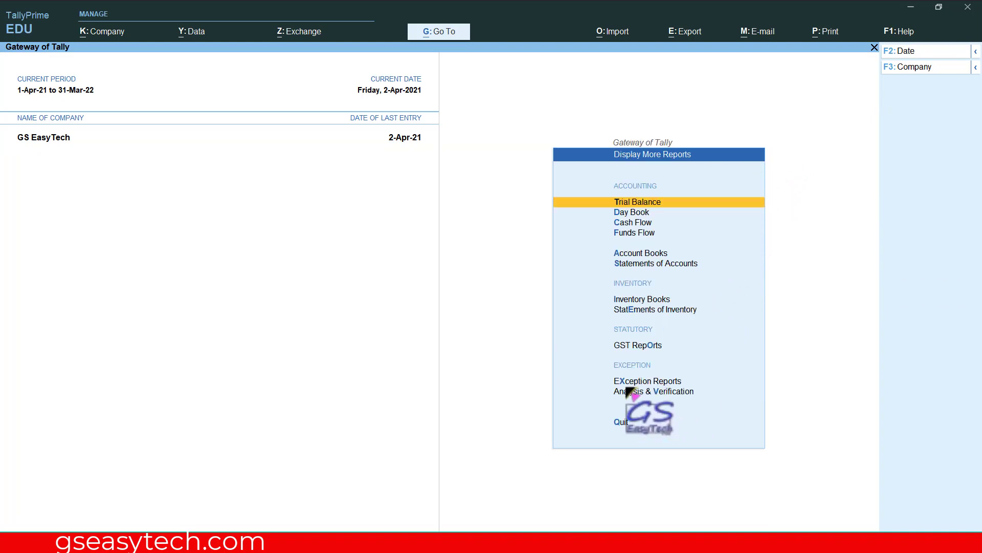
left_click(642, 299)
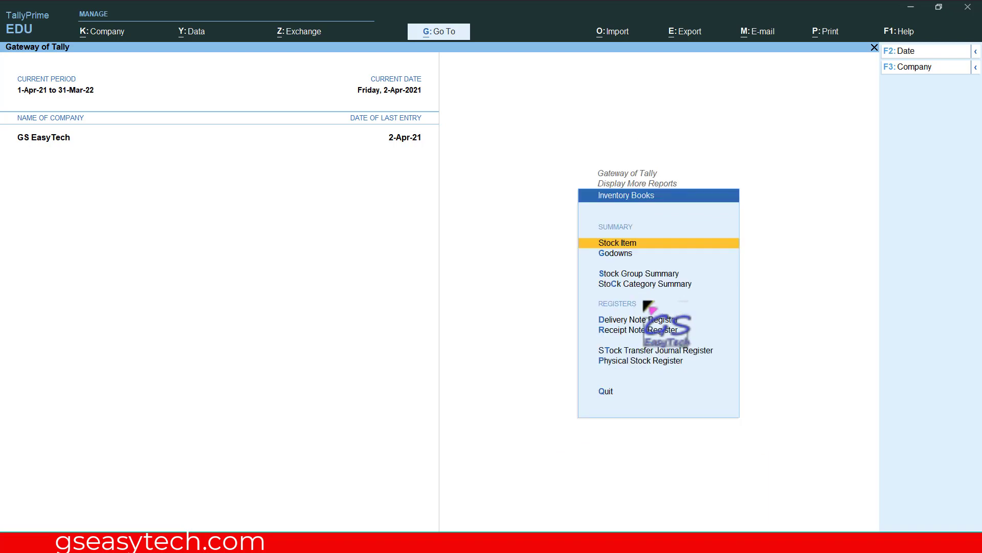
left_click(621, 253)
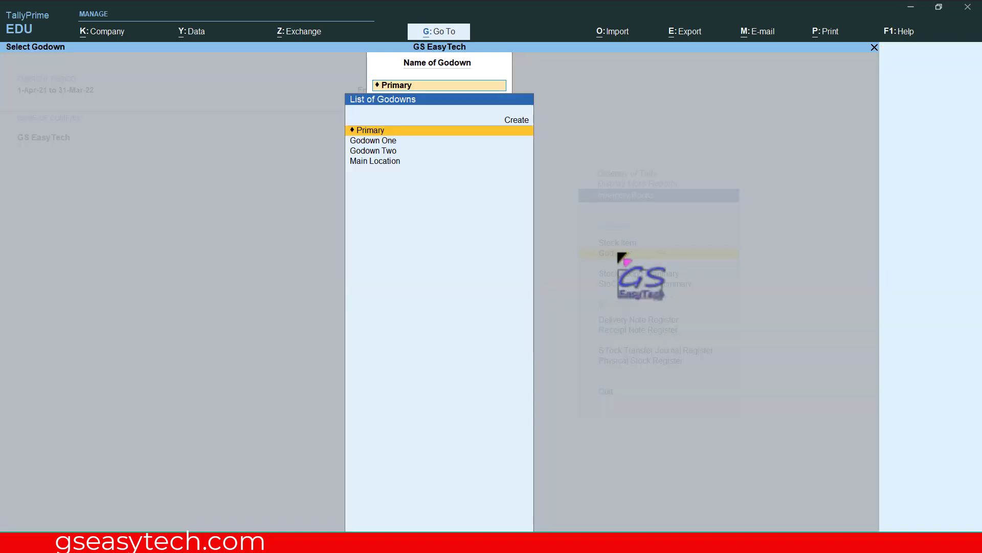
left_click(372, 130)
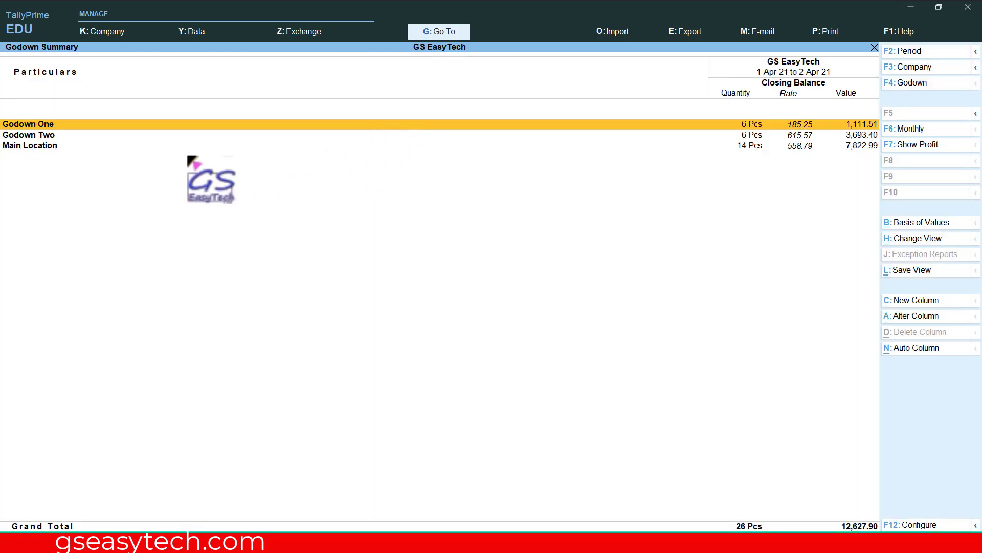
Switch the Godown Summary to the detailed format to list the stock items under each godown
key("ctrl")
left_click_drag(1, 112, 70, 162)
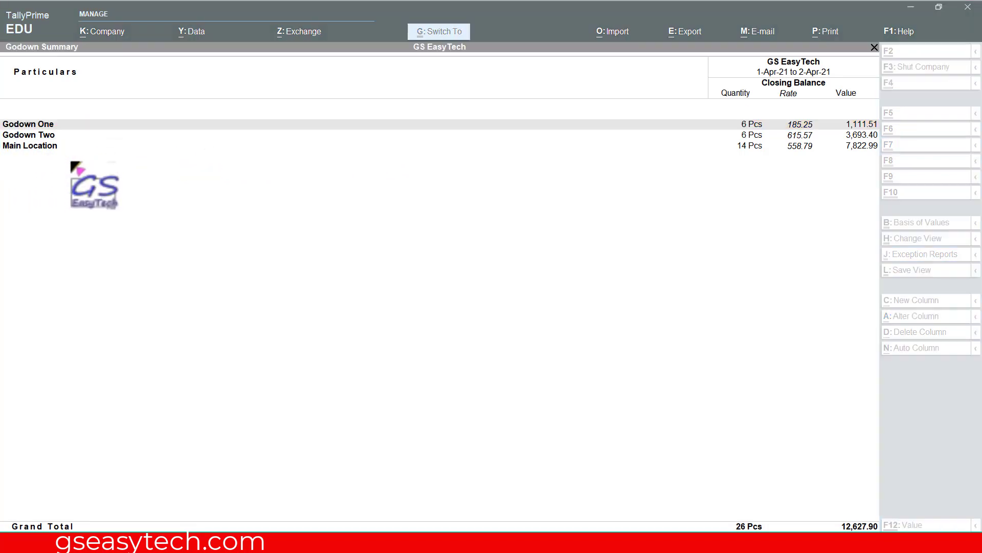
key("alt")
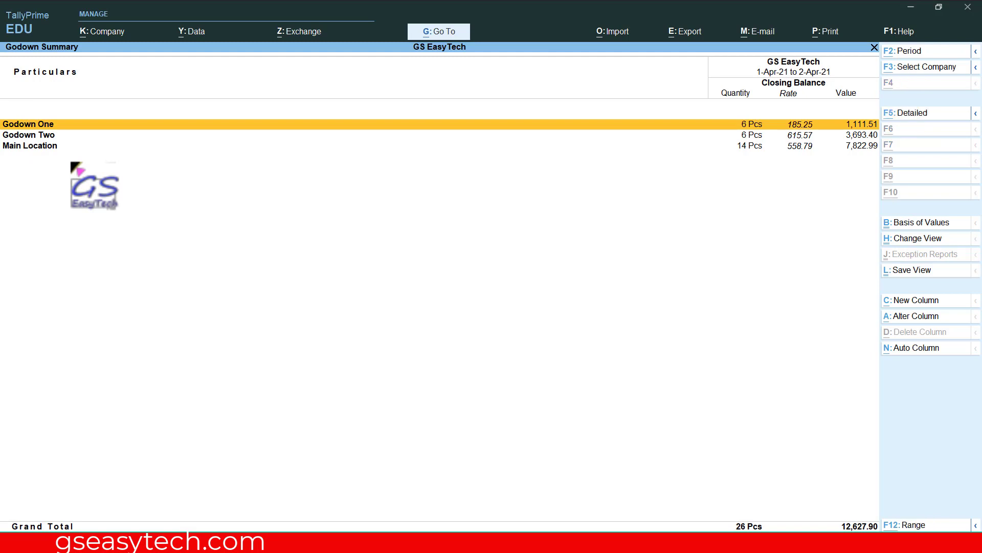
key("alt+F5")
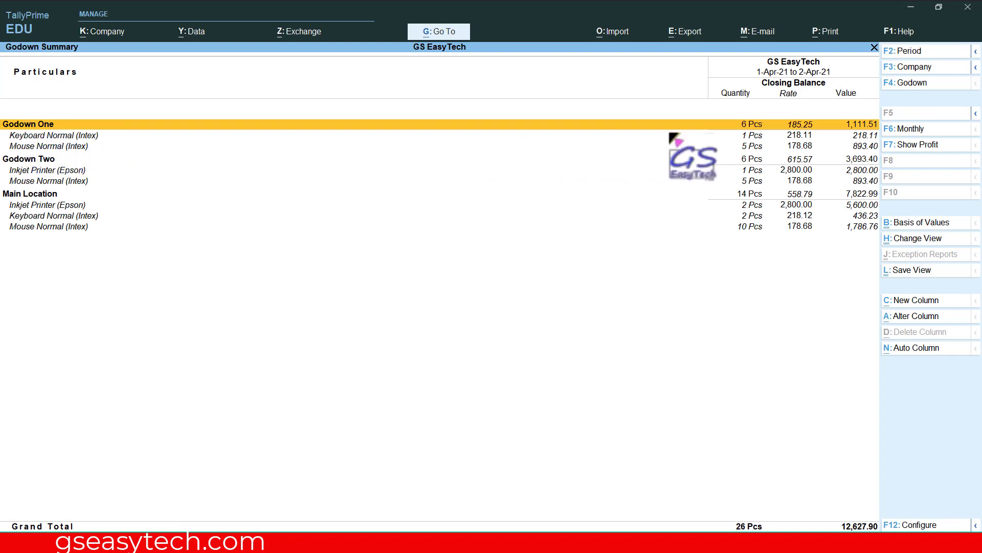
Examine the item quantities in Godown One, Godown Two and Main Location, and return to the Gateway of Tally
left_click(85, 135)
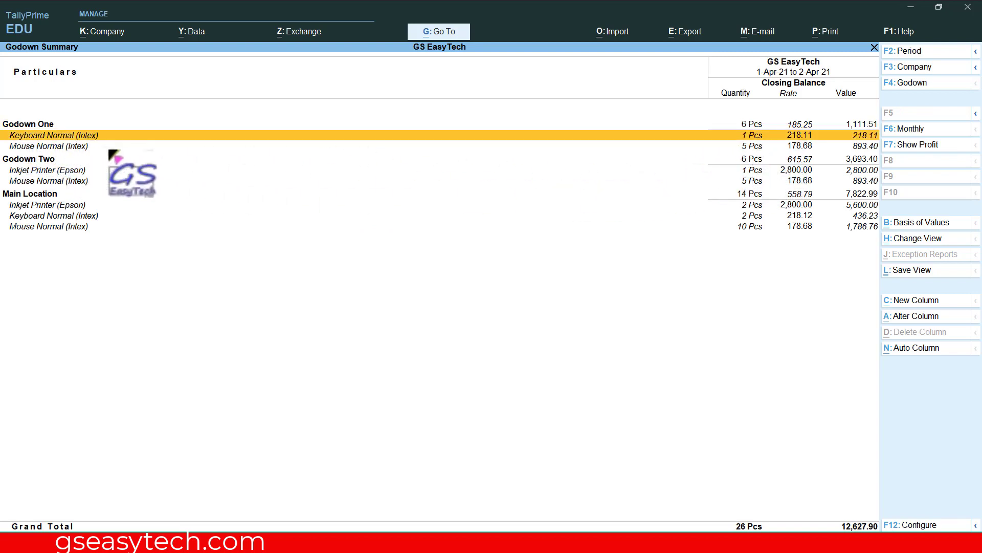
left_click(67, 147)
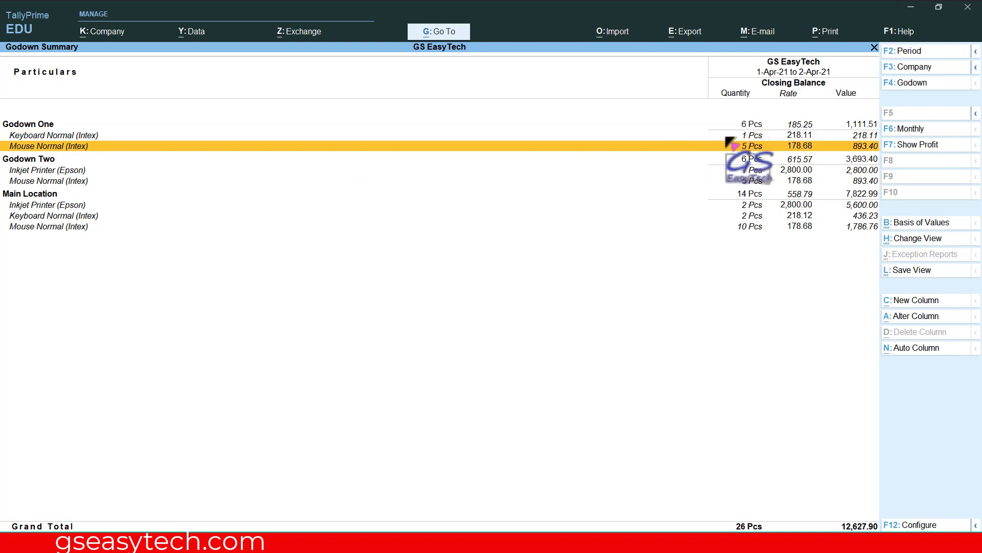
left_click(64, 172)
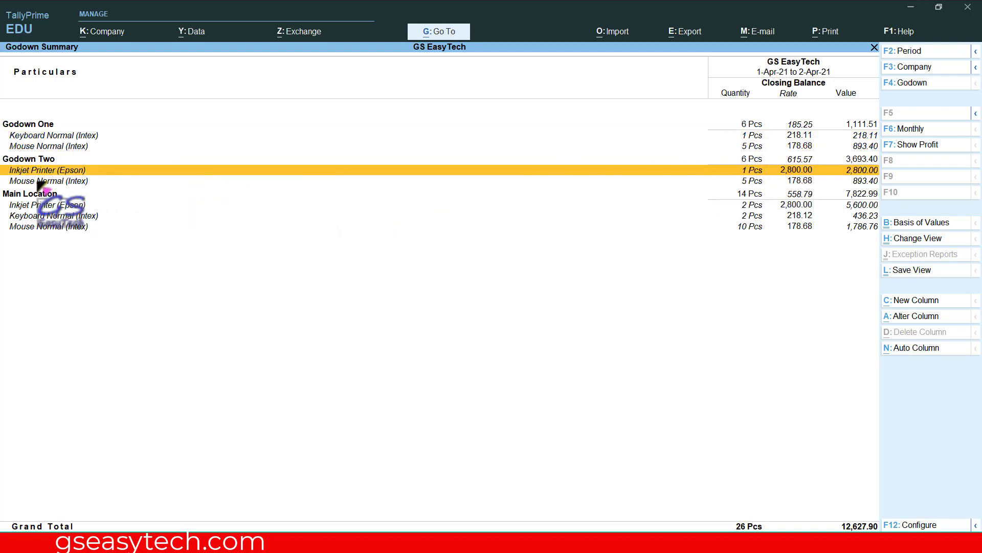
left_click(101, 182)
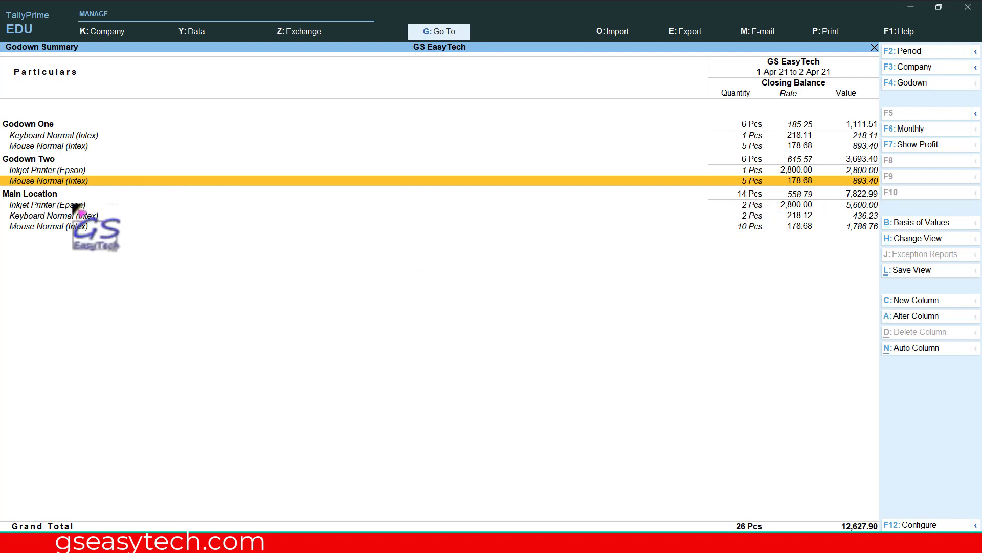
left_click(50, 206)
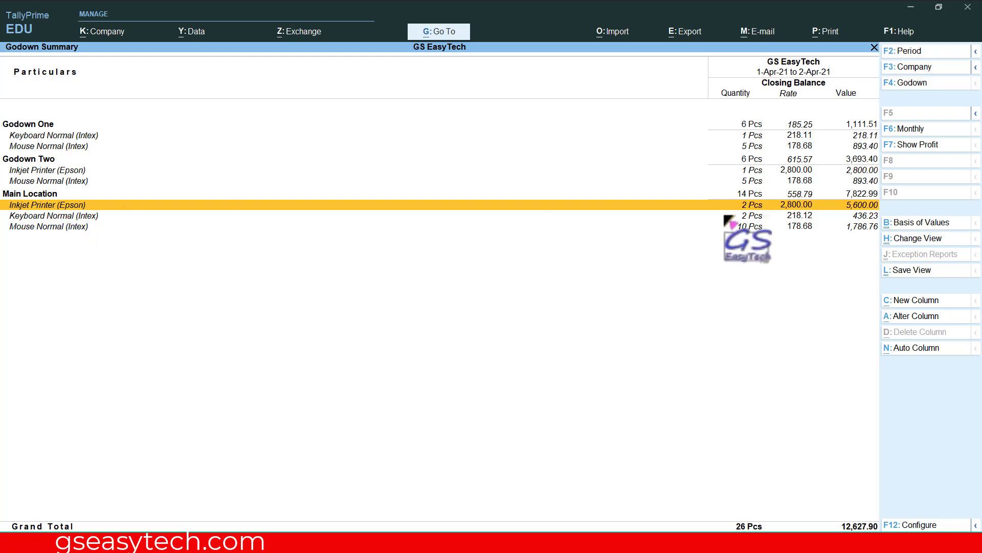
left_click(54, 227)
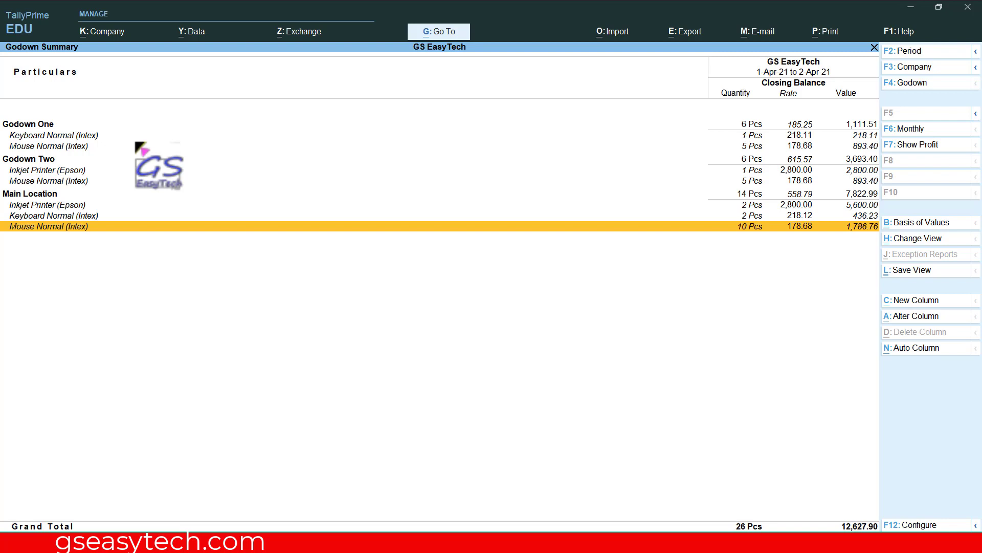
key("alt+F1")
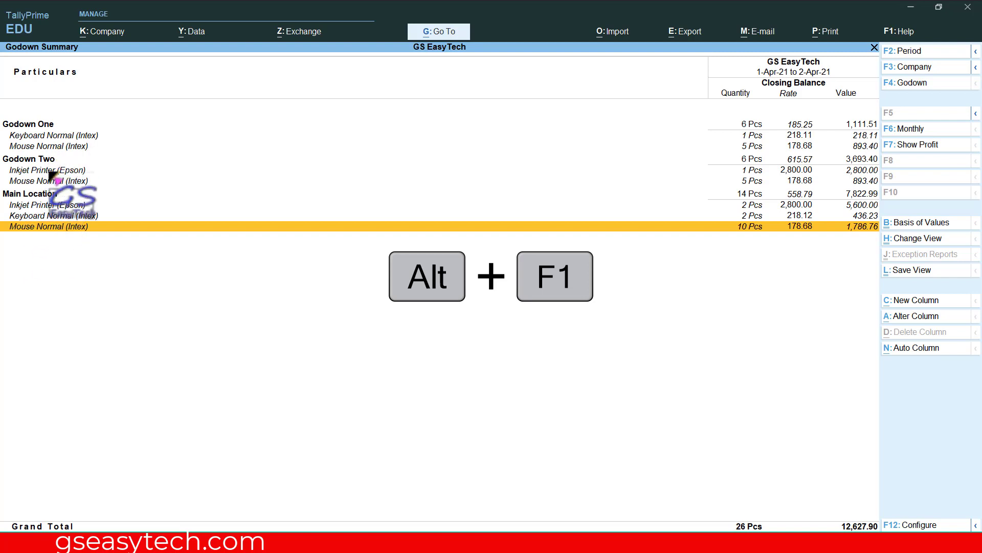
key("Escape")
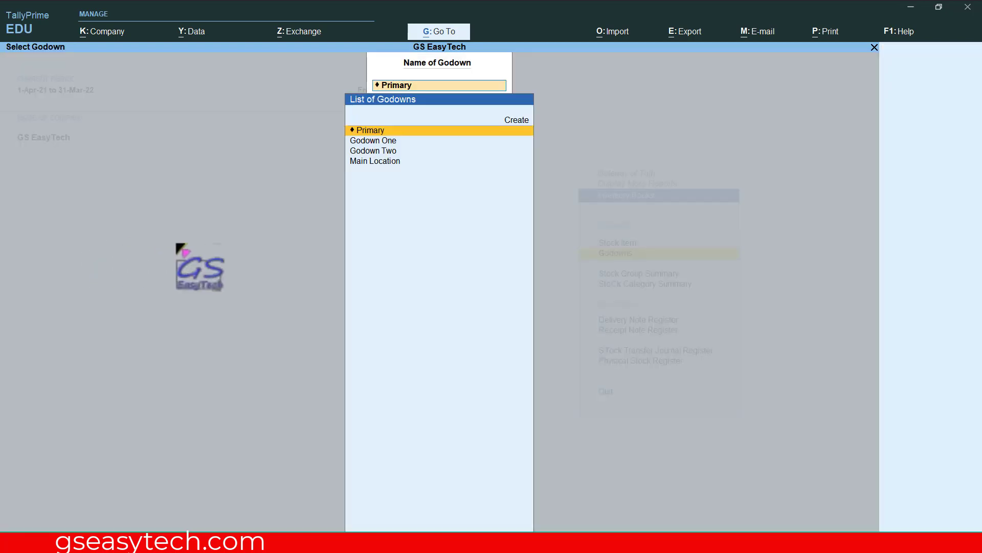
key("Escape")
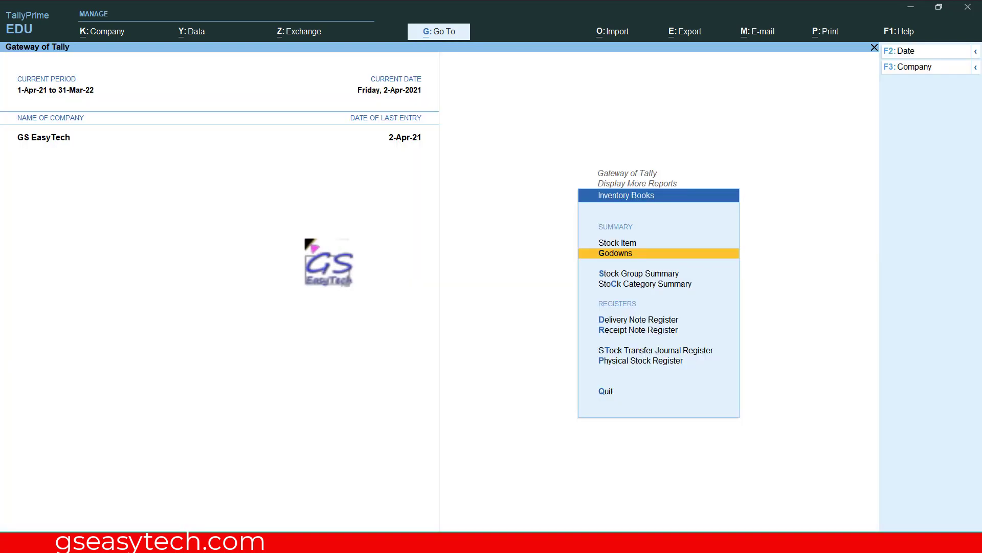
key("Escape")
key("Escape")
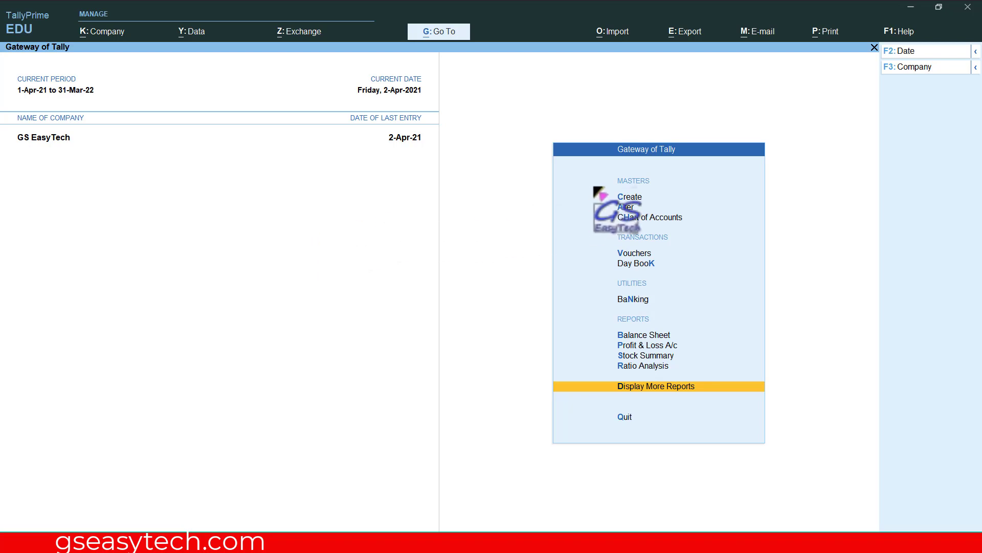
Start a new stock item named Combo Keyboard Mouse under Primary with Pcs as its unit
left_click(629, 197)
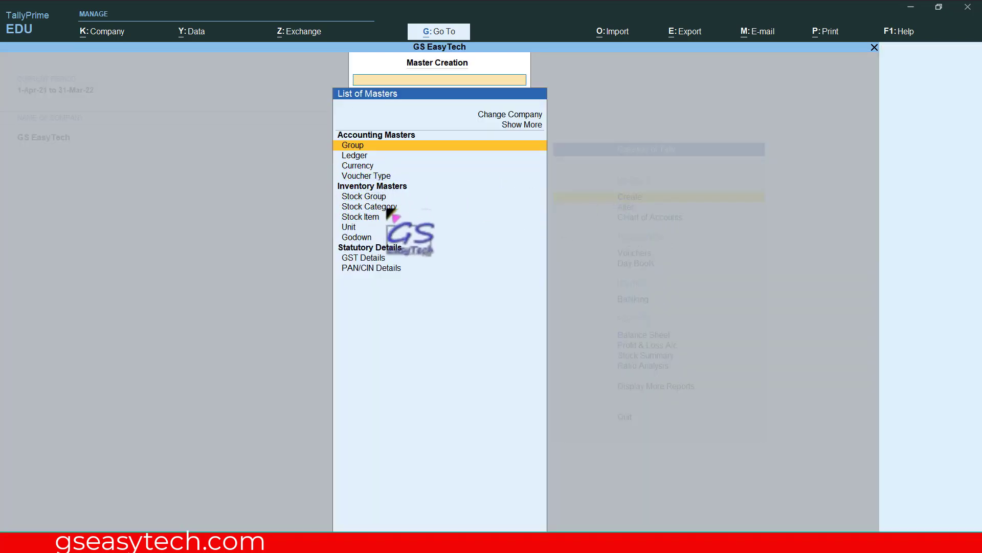
left_click(370, 217)
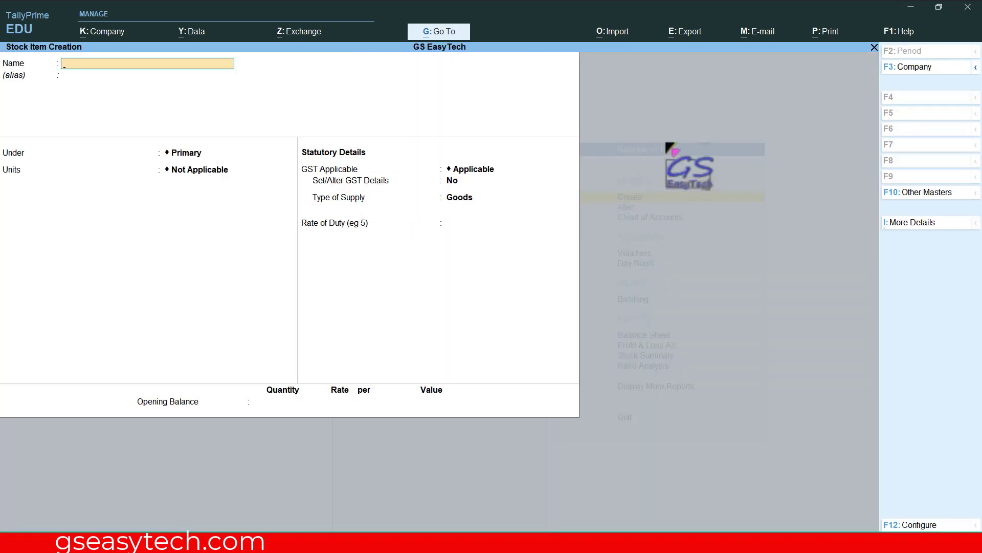
type("Combo Keyboard Mou")
key("Return")
key("Return")
key("Return")
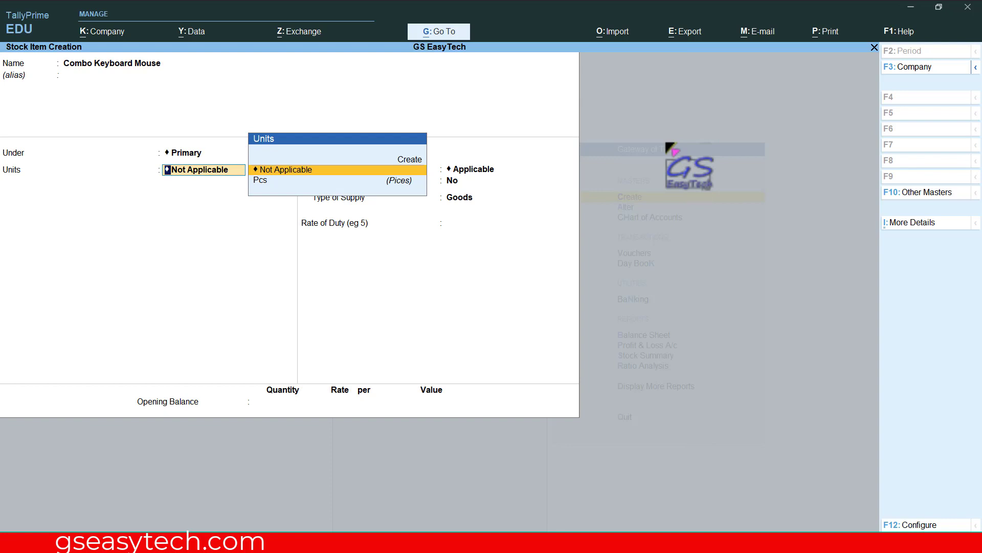
key("Down")
key("Return")
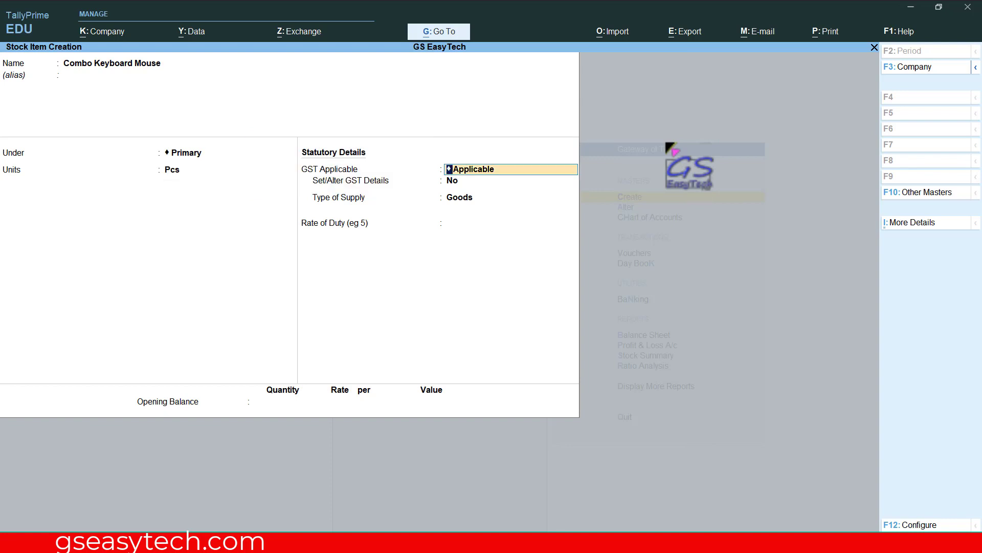
Set the item's GST details to Taxable, calculated on value, with an integrated tax rate of 18% and 0% cess
key("Return")
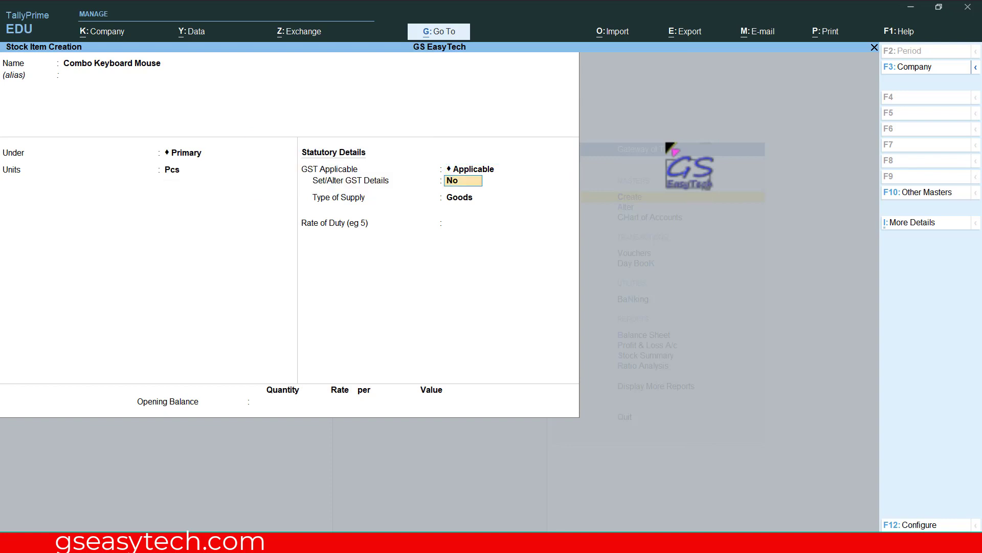
key("y")
key("Return")
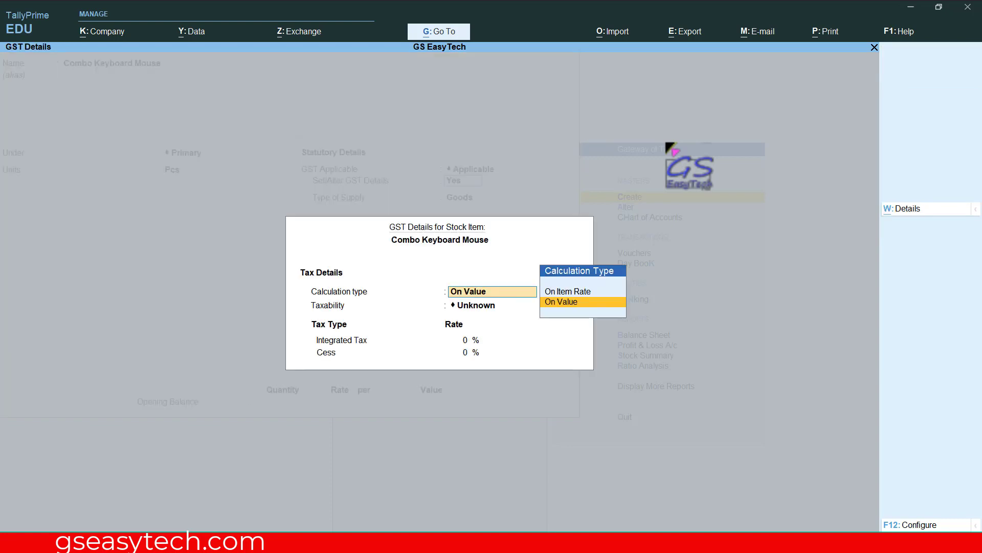
key("Return")
key("Down")
key("Down")
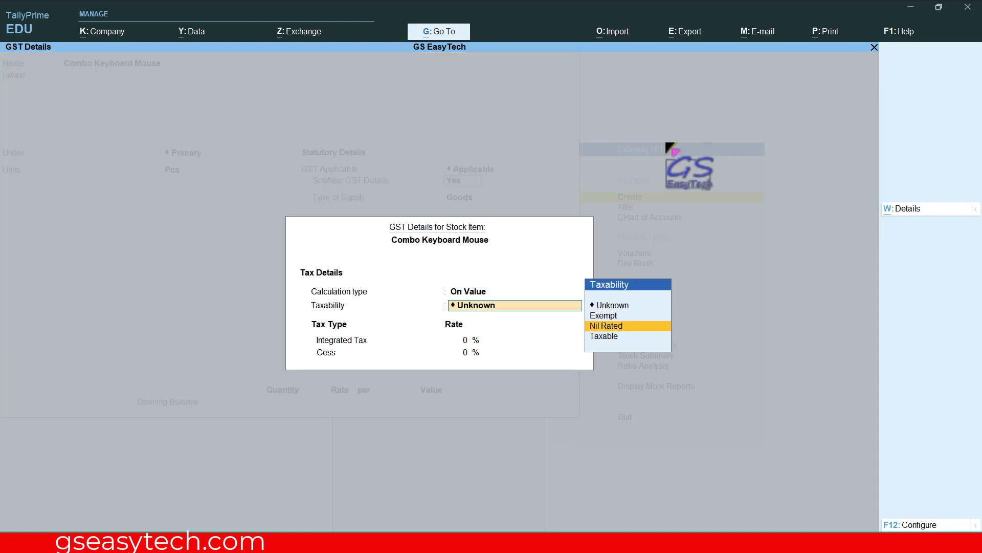
key("Down")
key("Return")
type("18")
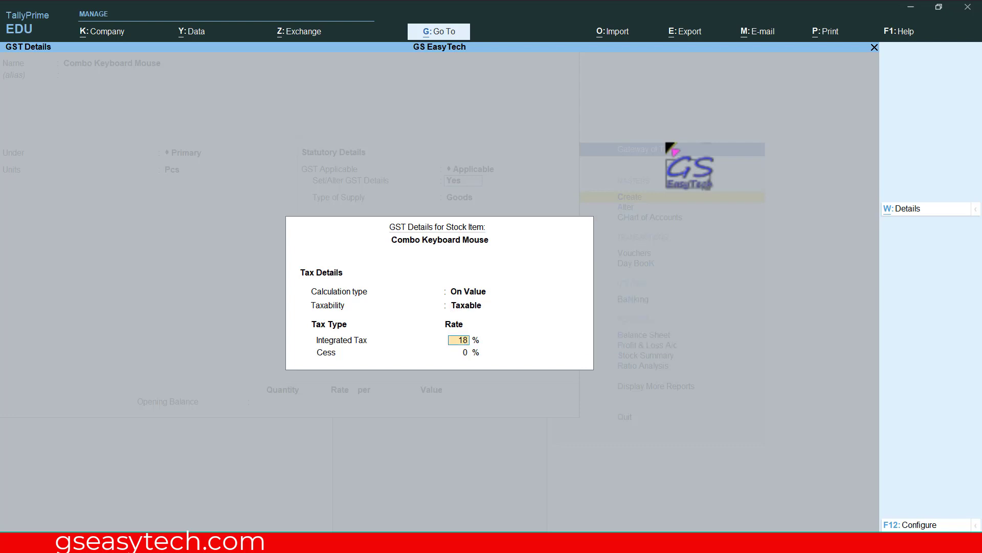
key("Return")
key("Return")
Keep Goods as the type of supply, leave the opening balance empty, and accept the new stock item
key("Return")
key("Return")
key("Return")
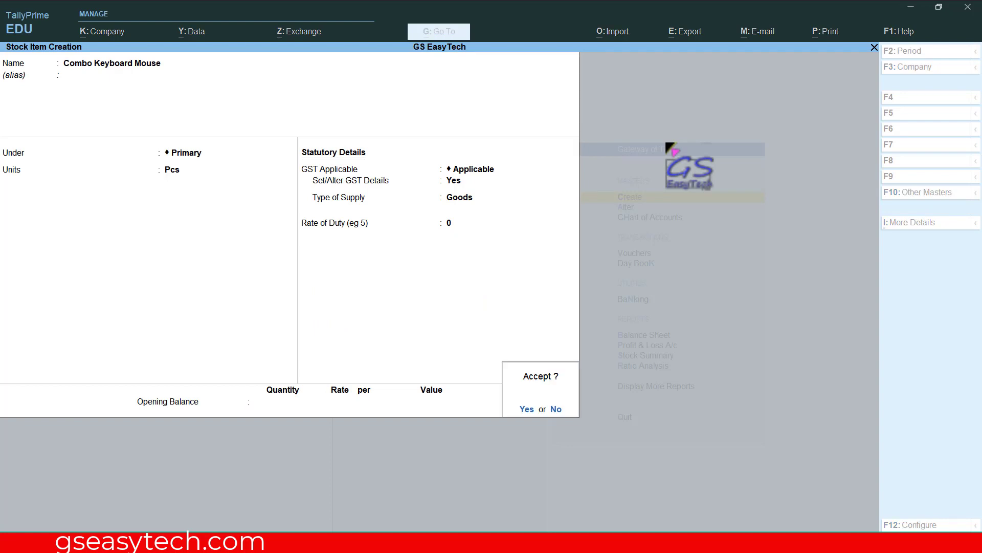
key("Return")
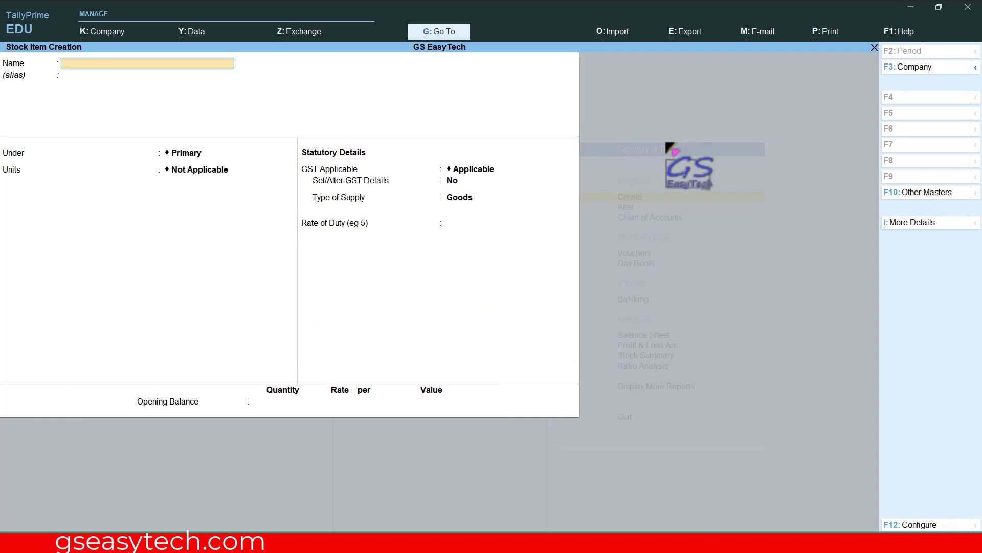
Quit stock item creation, check the Stock Summary, and return to the Gateway of Tally
key("Escape")
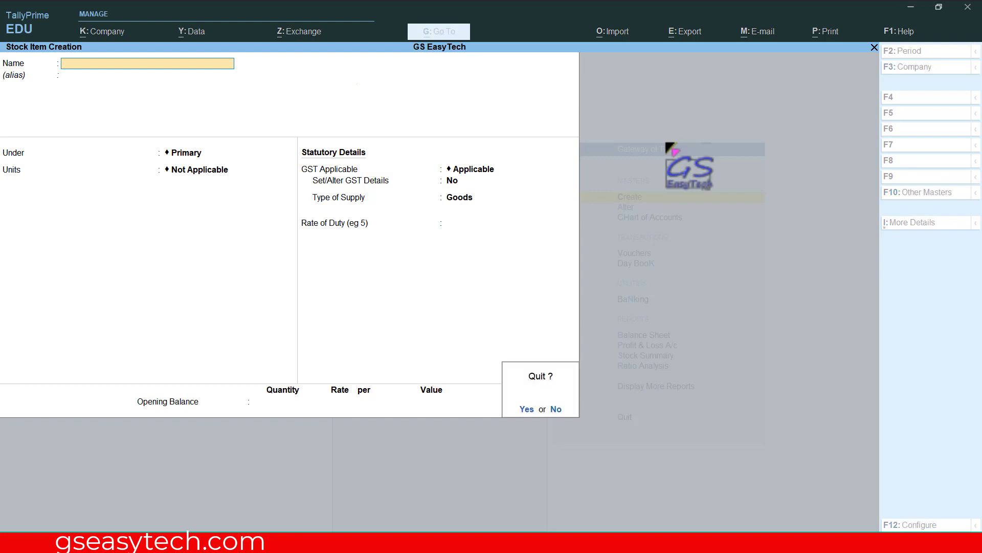
key("Return")
key("Escape")
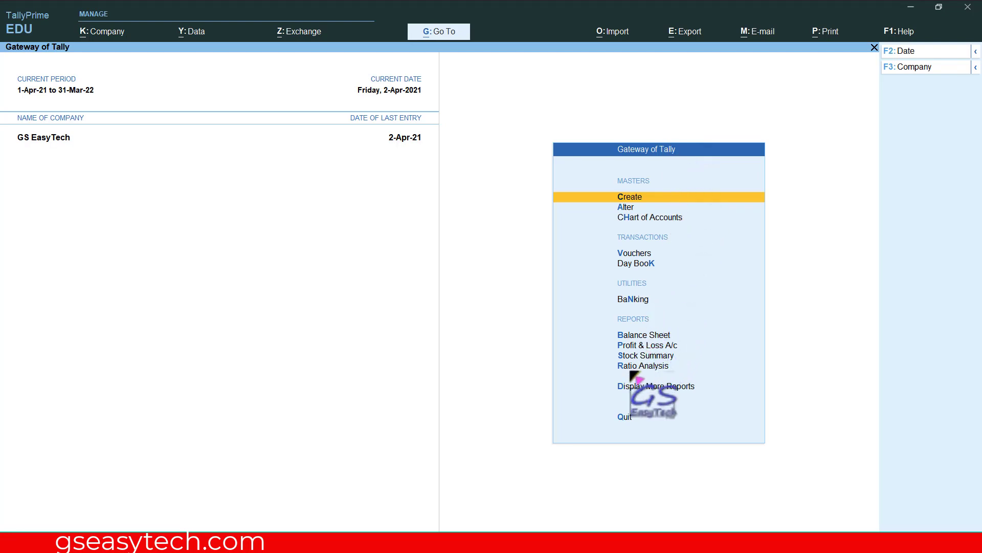
left_click(633, 355)
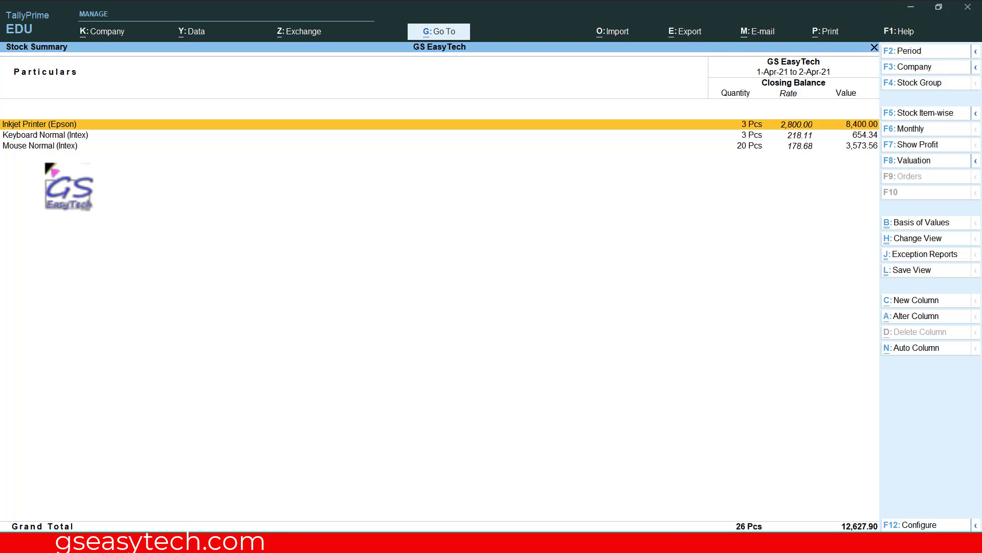
key("Escape")
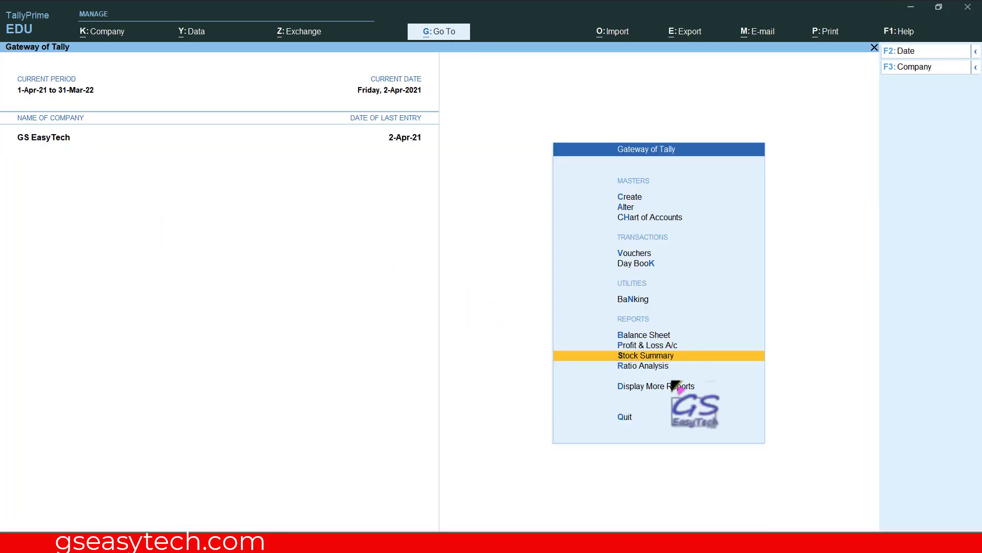
Open a Stock Journal voucher and add 1 Pcs of Keyboard Normal (Intex) from Godown One as a source item
left_click(627, 254)
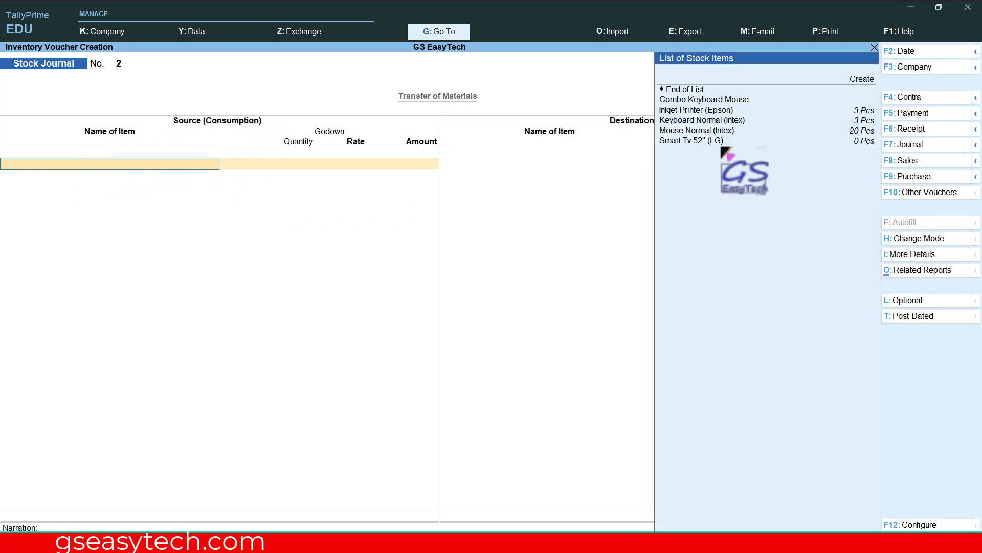
left_click(698, 121)
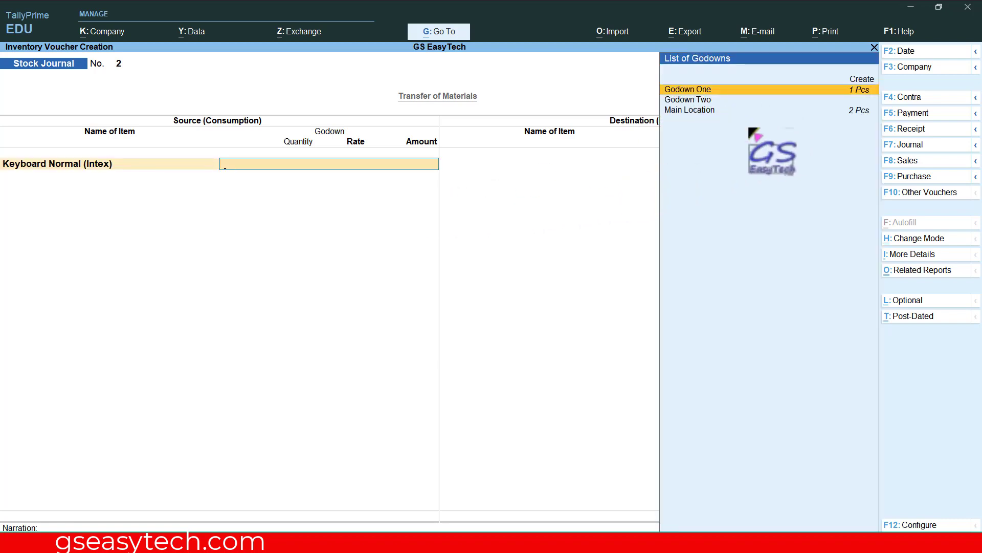
key("Return")
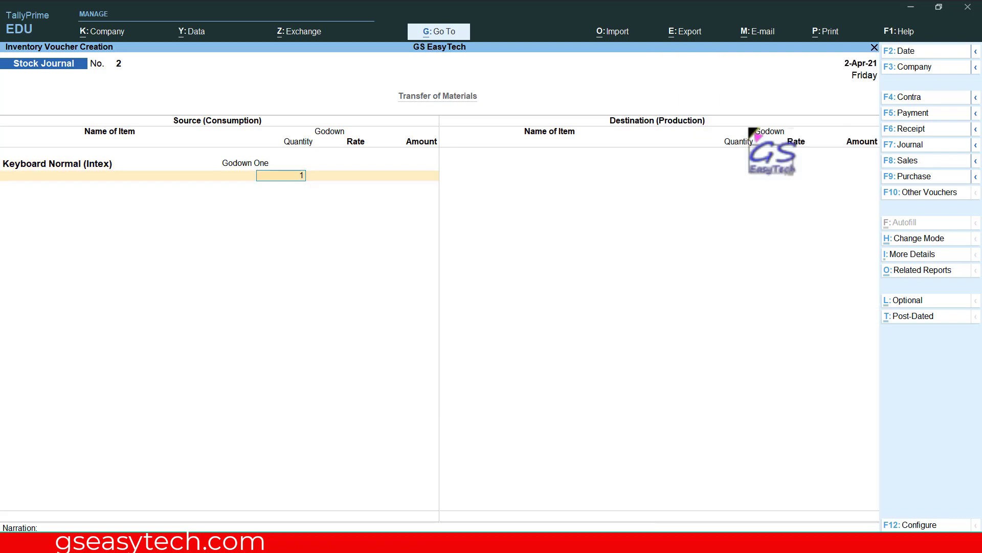
key("Return")
key("Return")
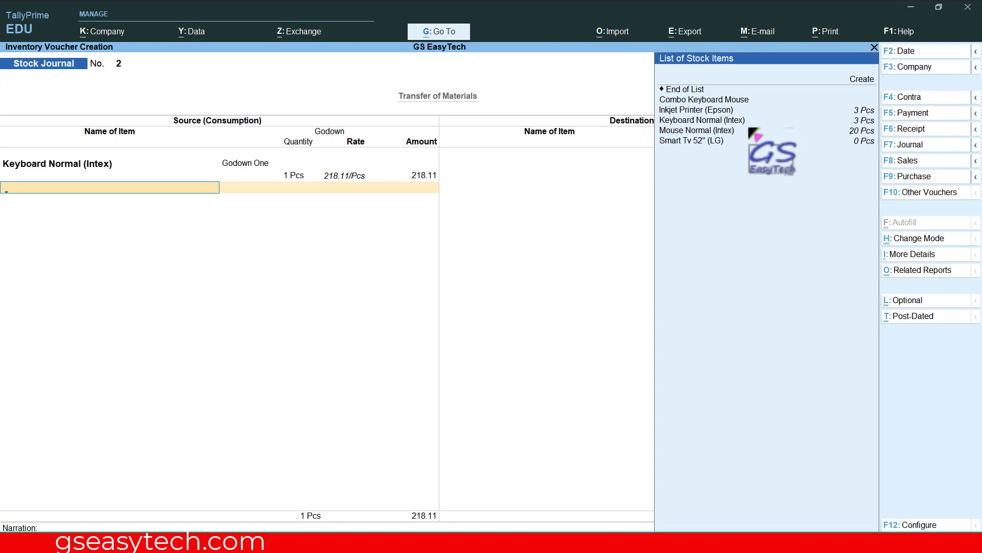
Add 1 Pcs of Mouse Normal (Intex) from Godown One as the second source item and end the source list
left_click(742, 130)
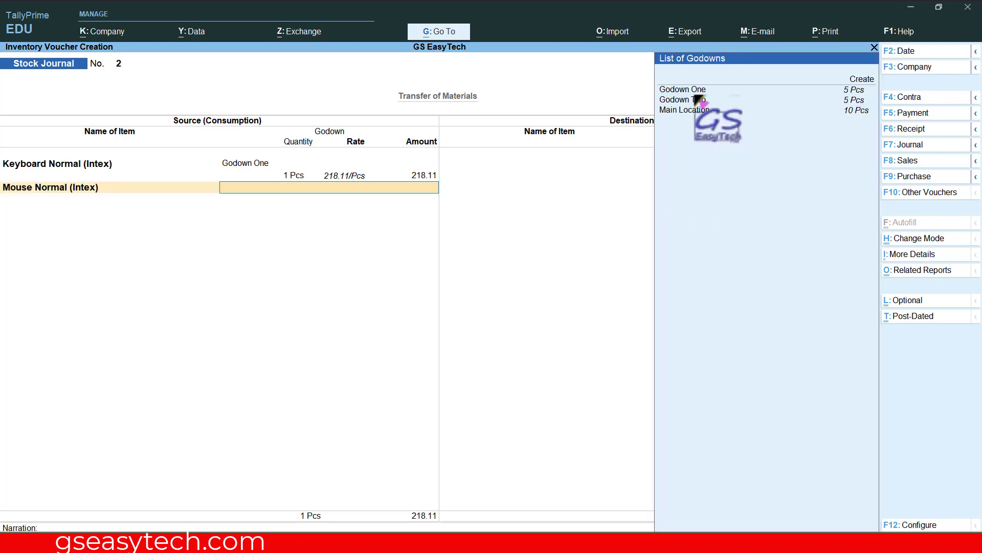
left_click(697, 92)
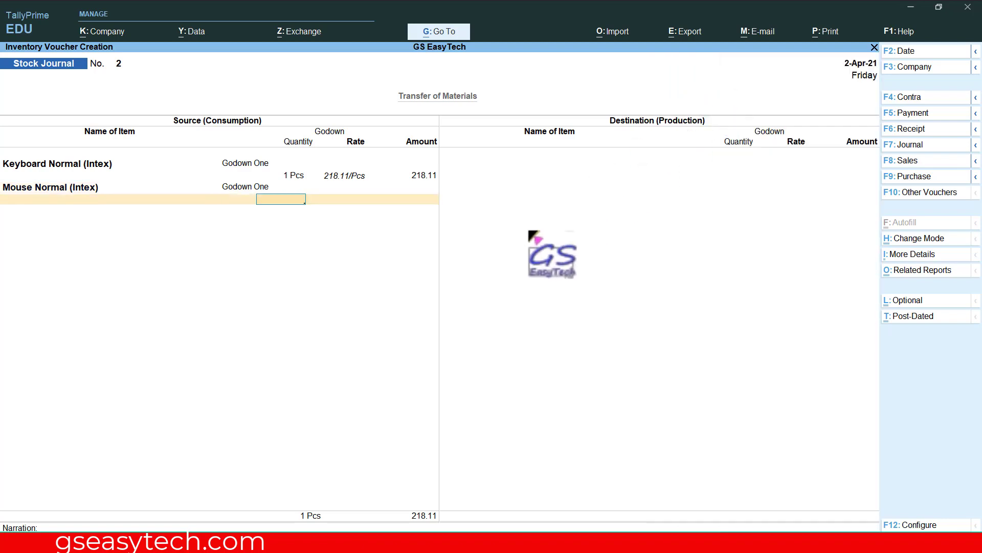
key("Return")
key("Return")
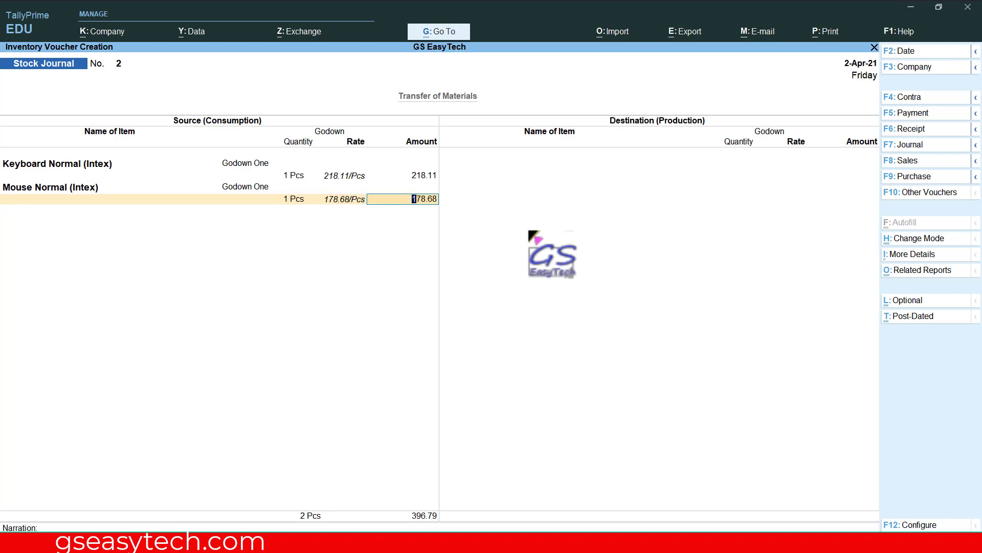
key("Return")
key("Return")
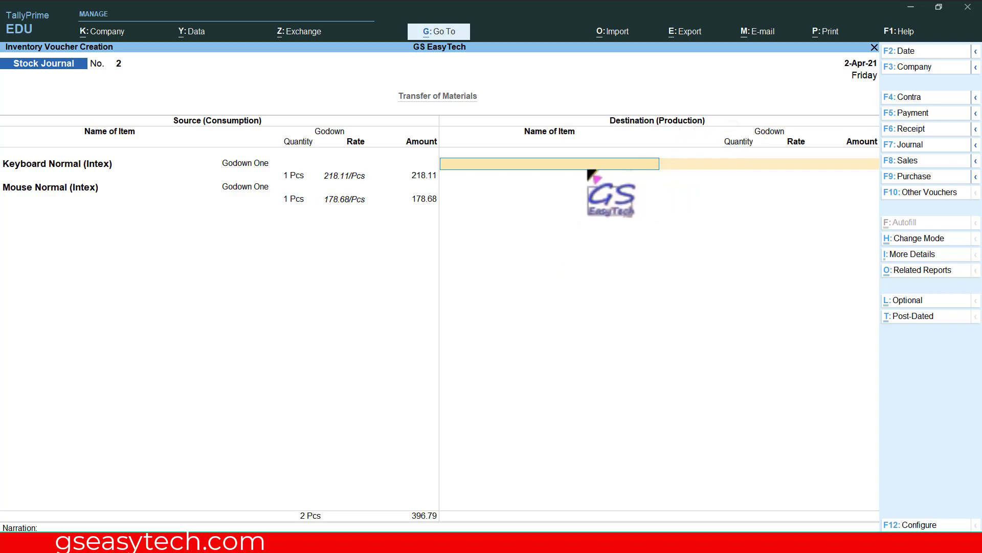
Add Combo Keyboard Mouse as the destination item in Main Location with quantity 1 Pcs and a rate of 320
left_click(588, 169)
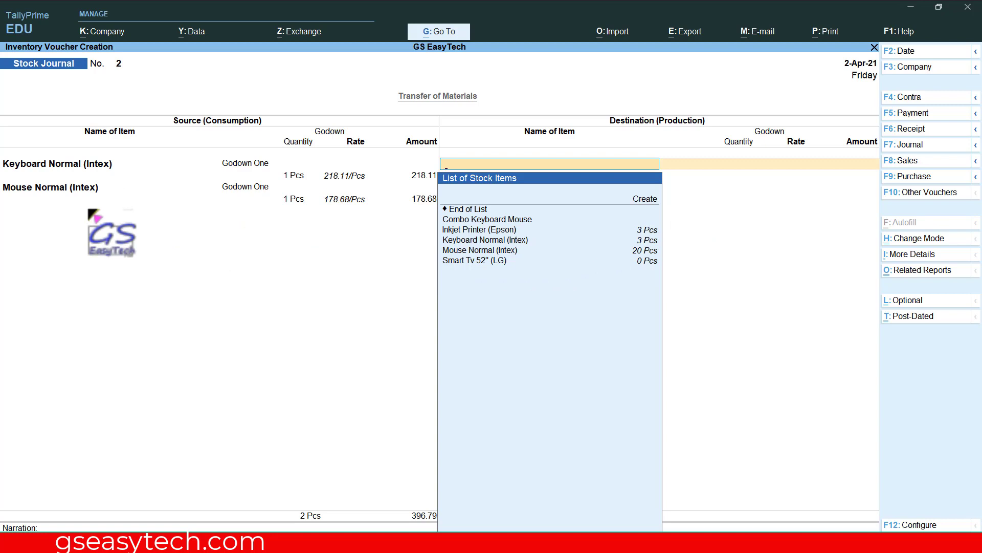
left_click(498, 220)
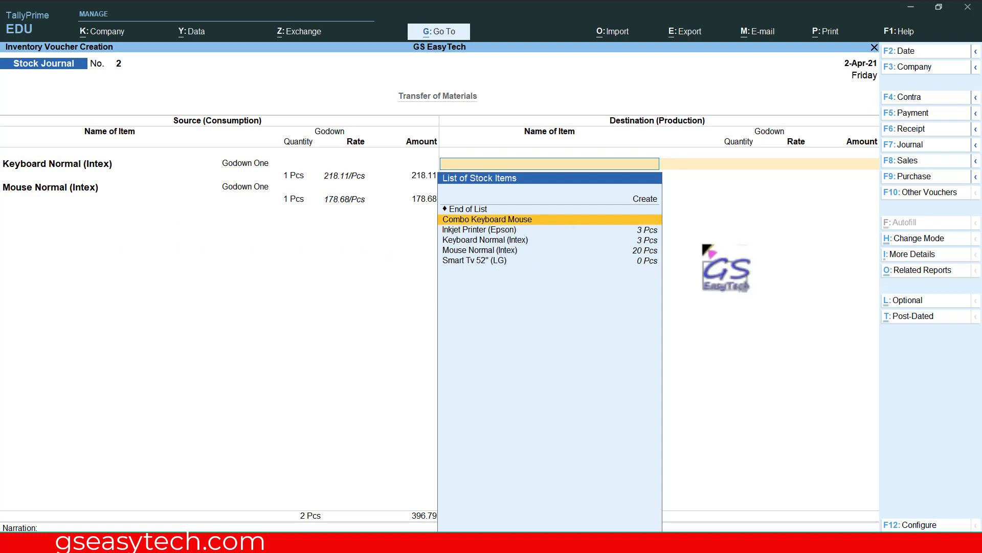
key("Return")
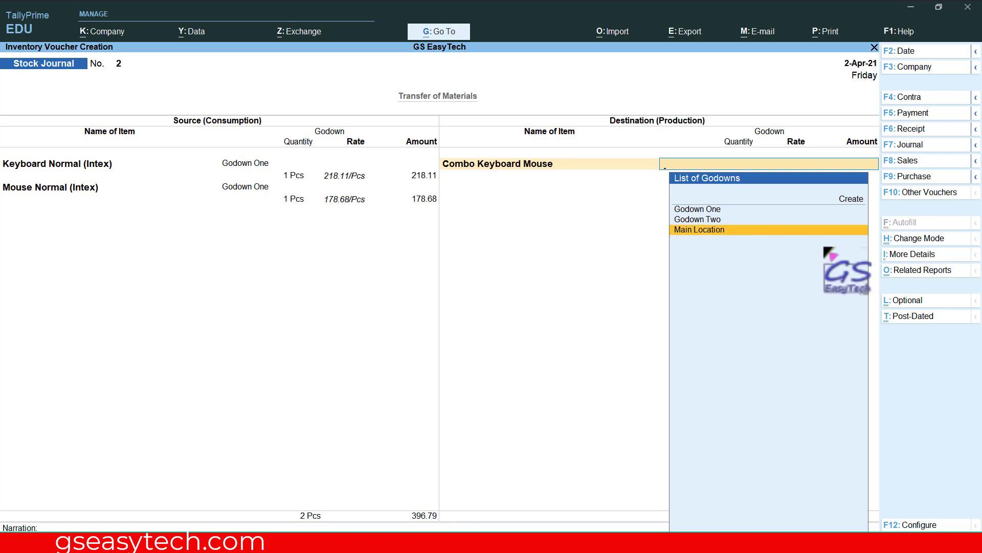
key("Return")
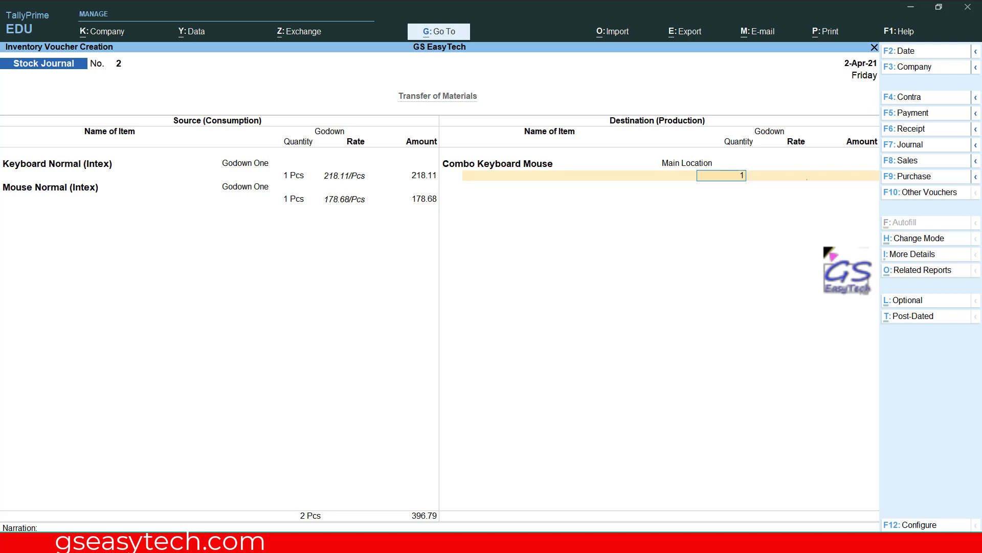
key("Return")
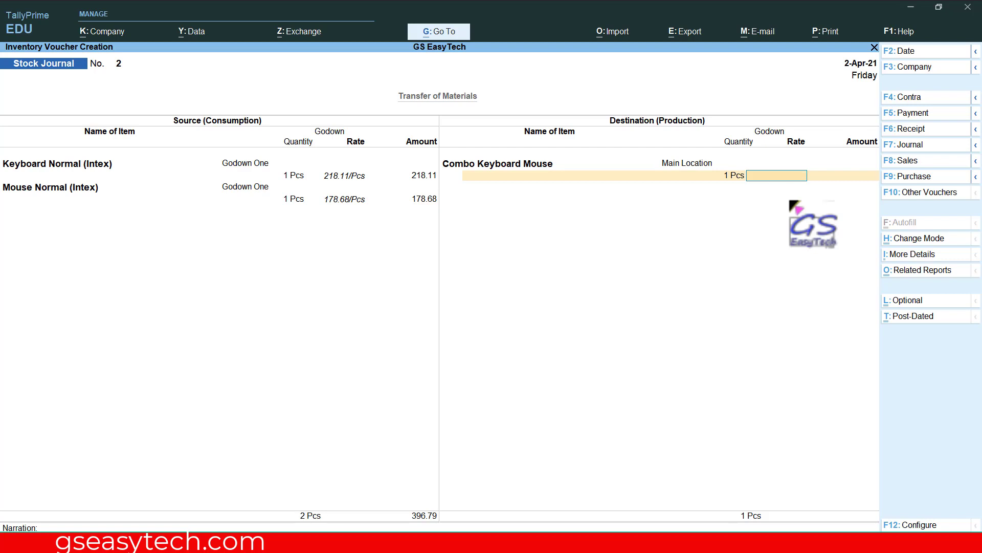
type("320")
key("Return")
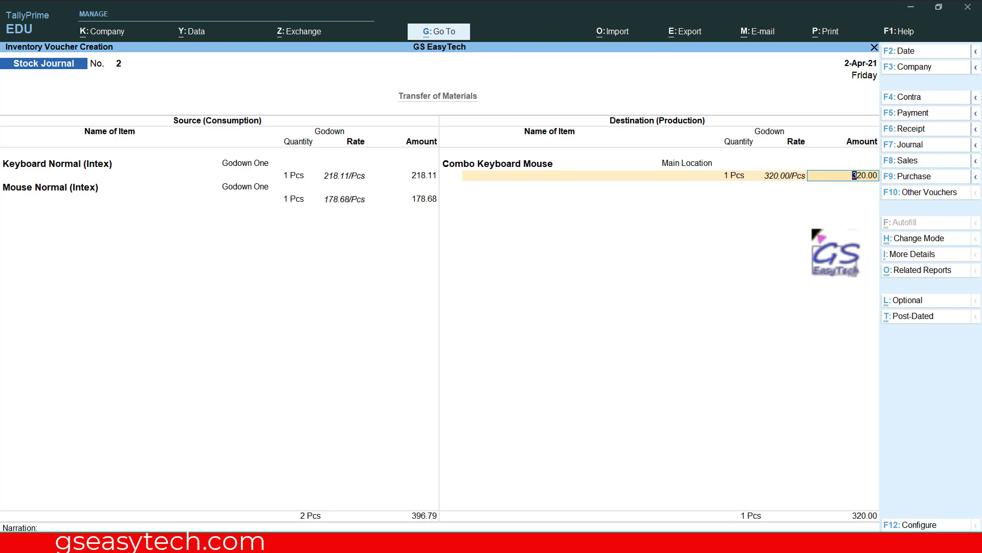
Keep the destination amount, end the item list without a narration, and accept the Stock Journal voucher
key("Return")
key("Return")
key("Return")
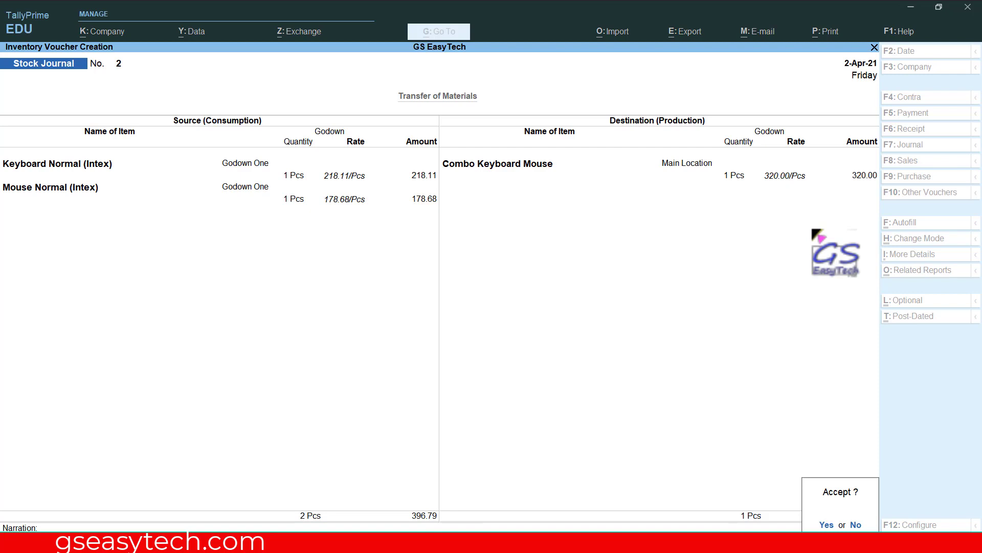
key("Return")
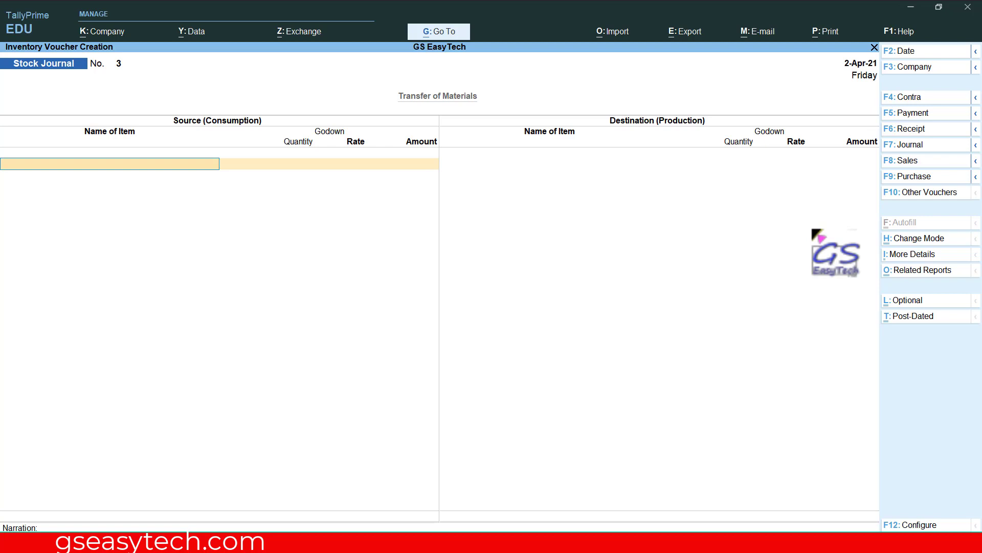
Quit voucher creation, check the item balances in the Stock Summary, and return to the Gateway of Tally
key("Escape")
key("Return")
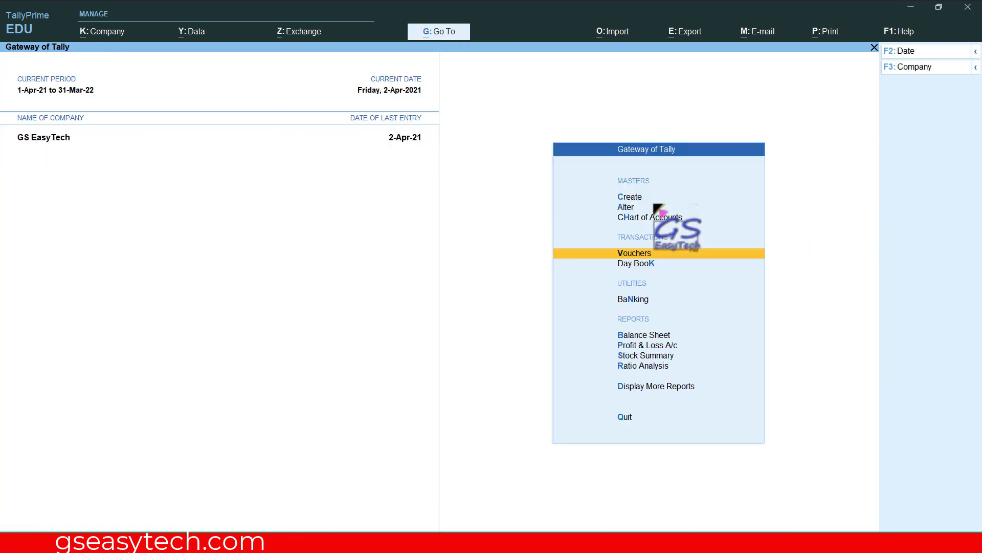
left_click(626, 355)
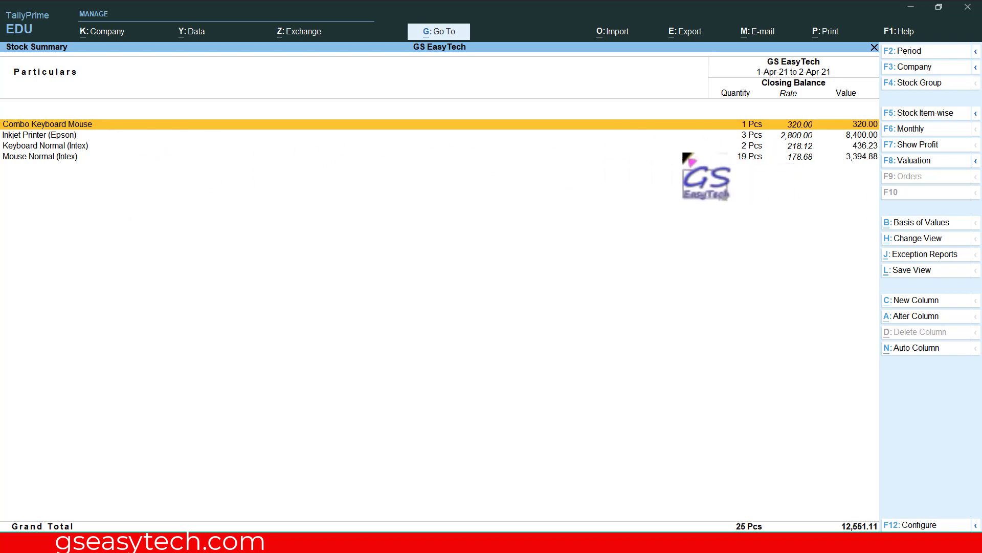
key("Escape")
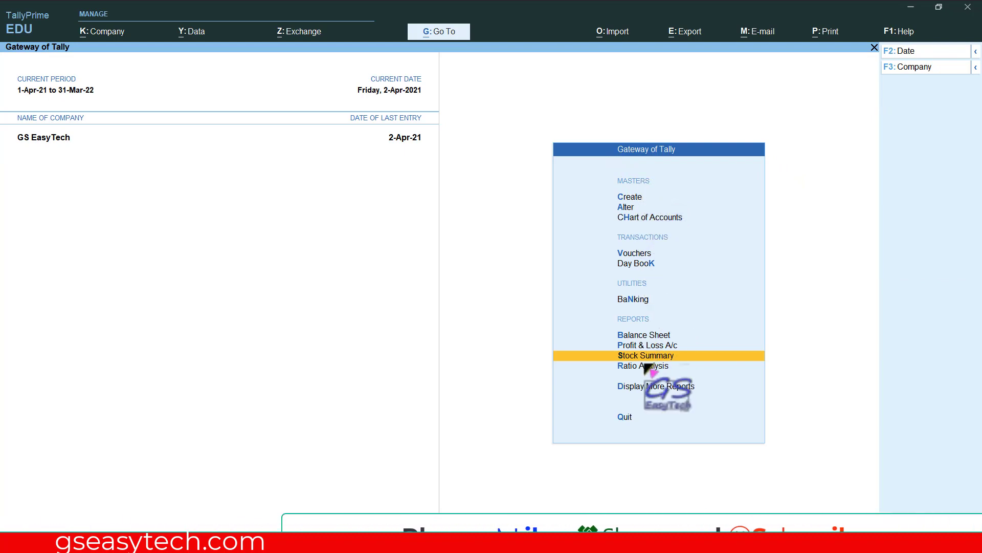
Display the Godown Summary for Primary from the inventory books, with the stock items detailed under each godown
left_click(628, 388)
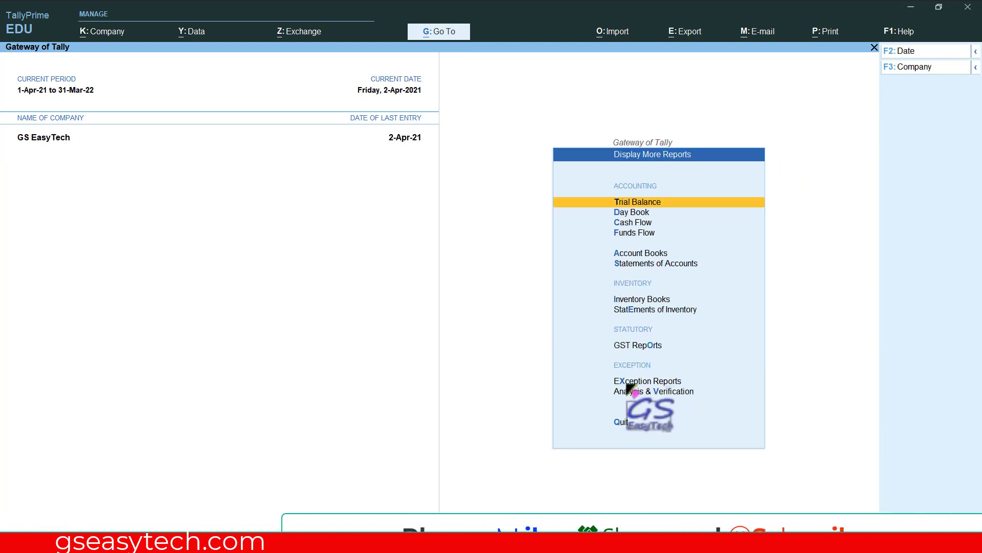
left_click(638, 300)
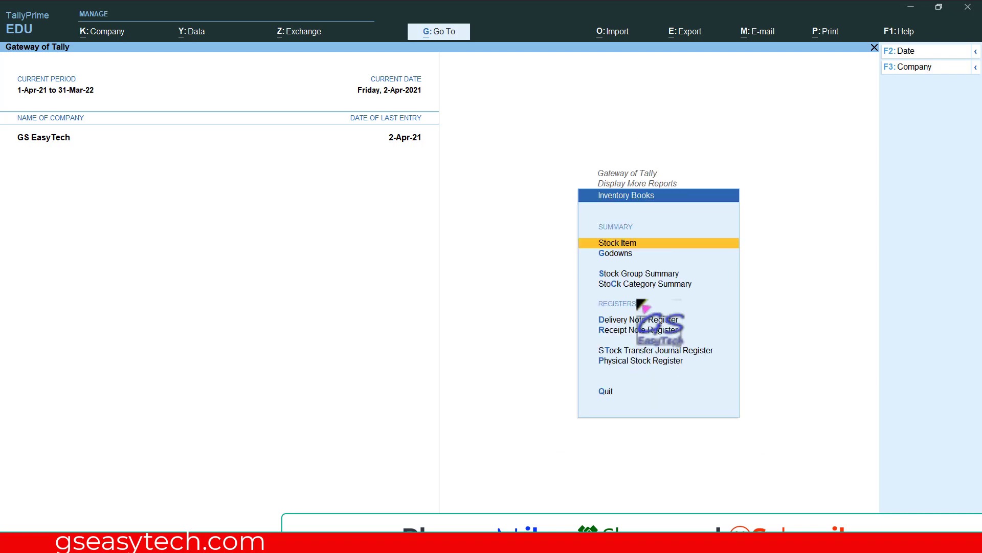
left_click(614, 253)
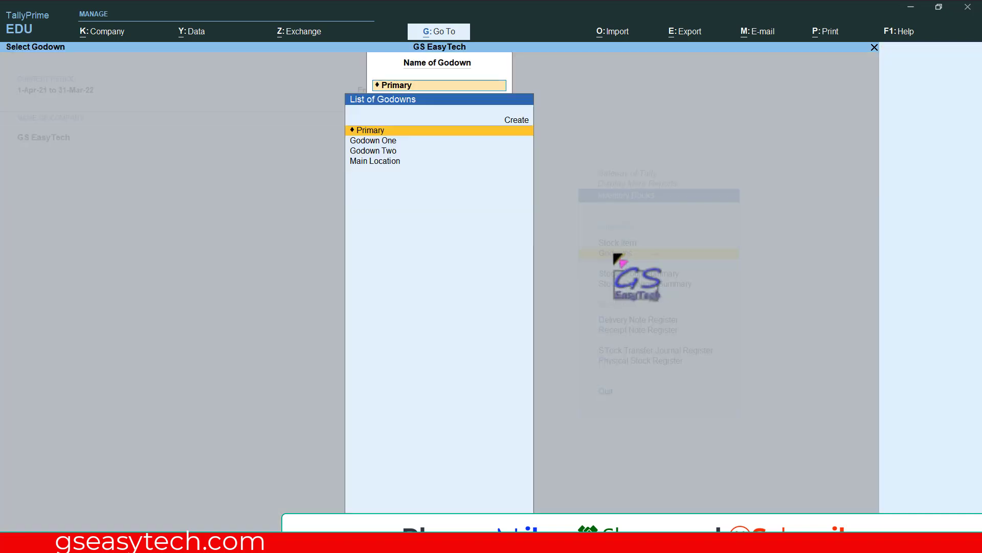
left_click(365, 130)
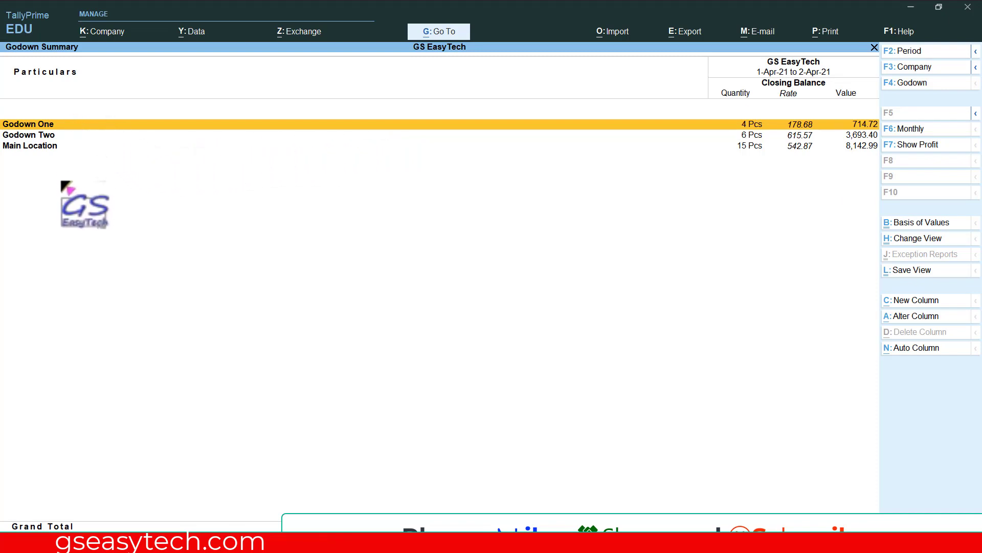
key("alt+F5")
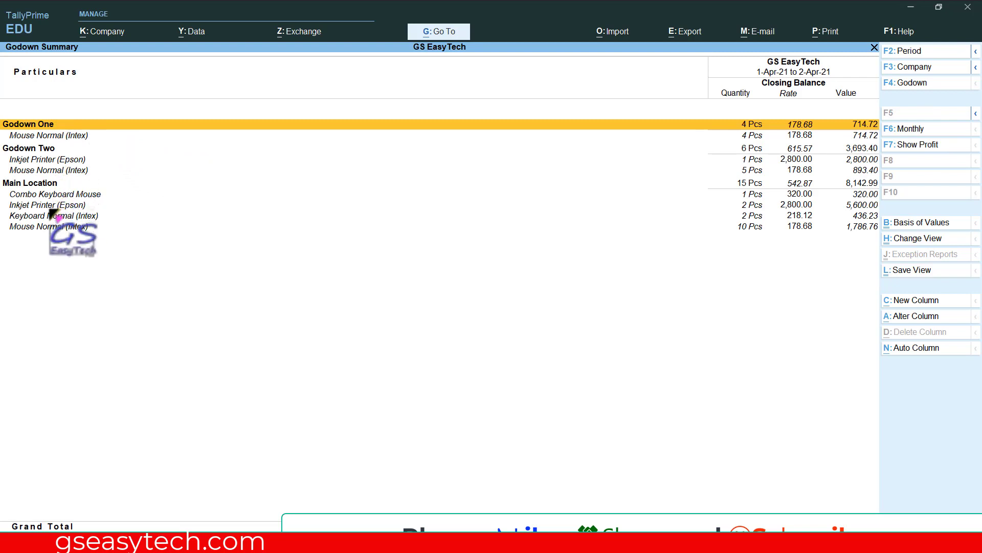
Examine the items held in Main Location, including Combo Keyboard Mouse, and close the reports back to the Gateway of Tally
key("ctrl")
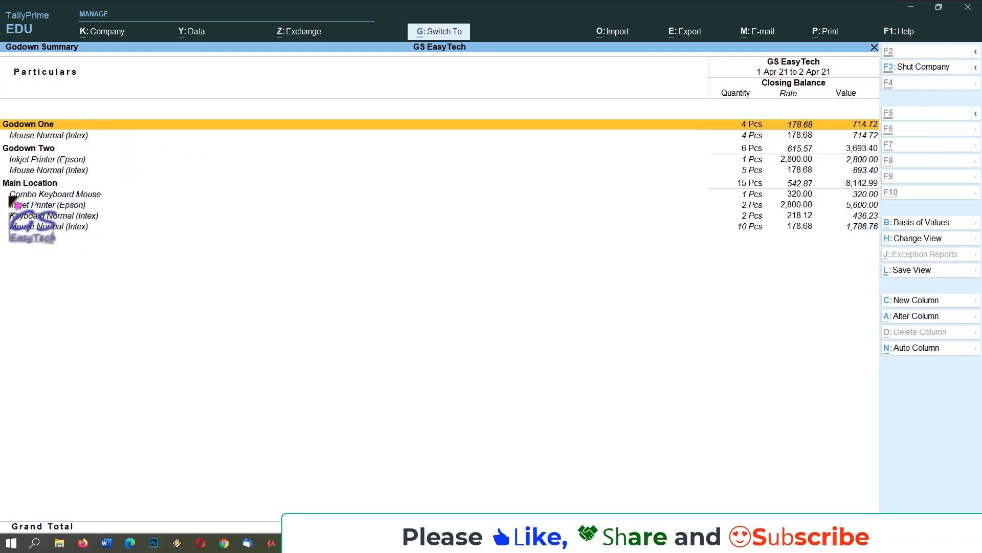
left_click_drag(72, 205, 874, 200)
key("Escape")
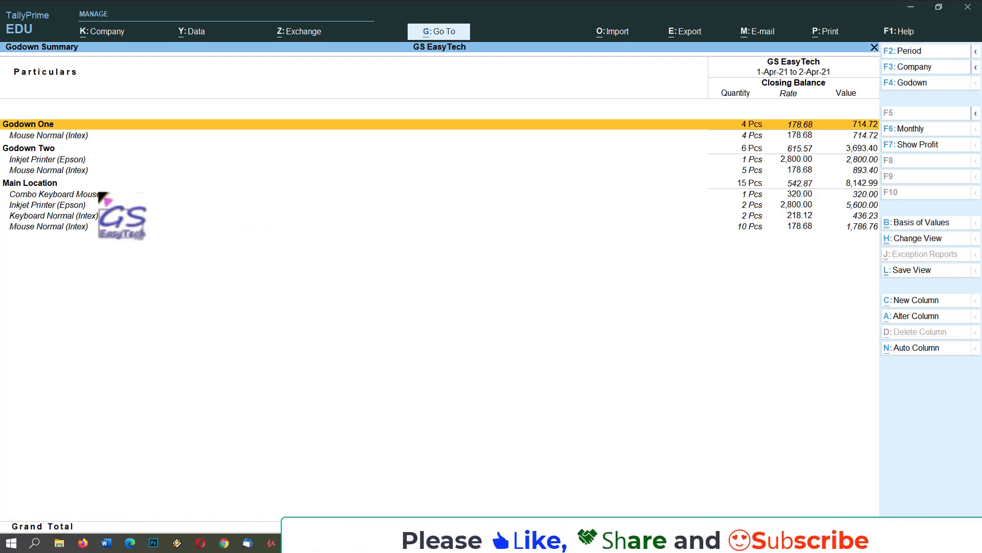
left_click(240, 195)
key("F4")
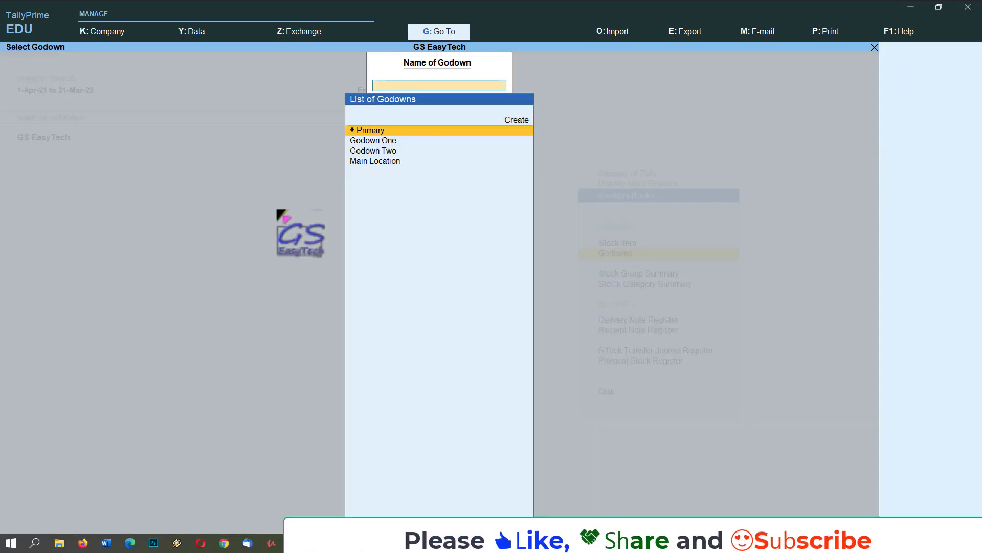
key("Escape")
key("Escape")
key("Escape")
key("Escape")
key("Escape")
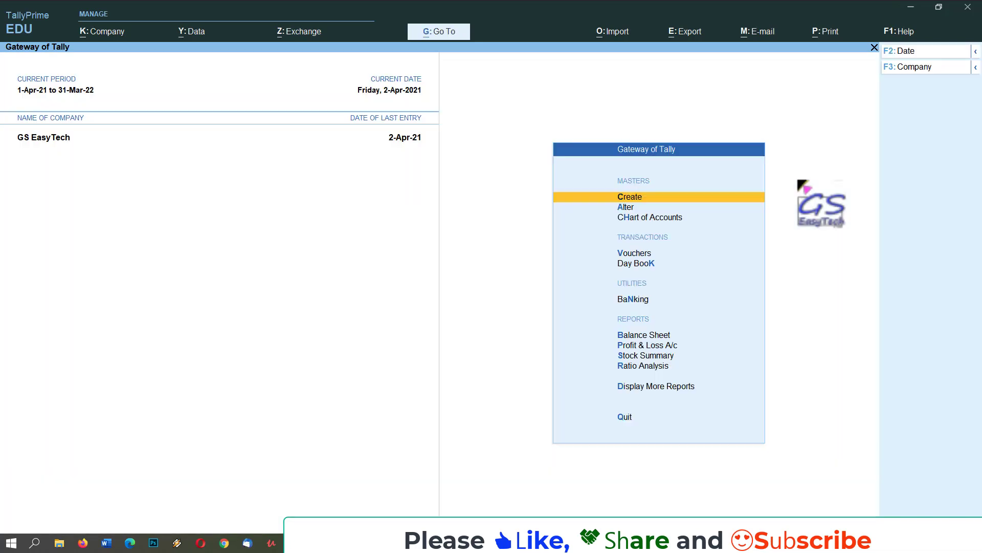